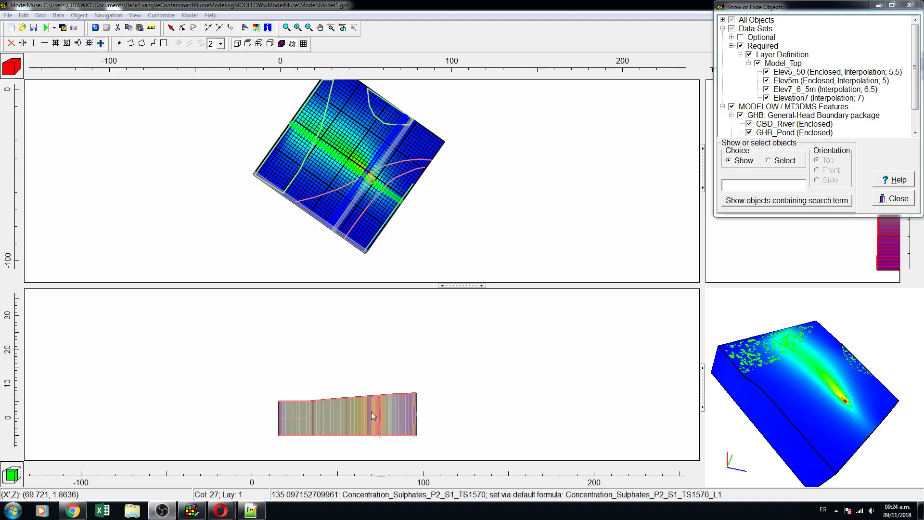
# Set the MT3DMS output control to print and save data every N transport steps, with N at 100
pyautogui.click(189, 15)
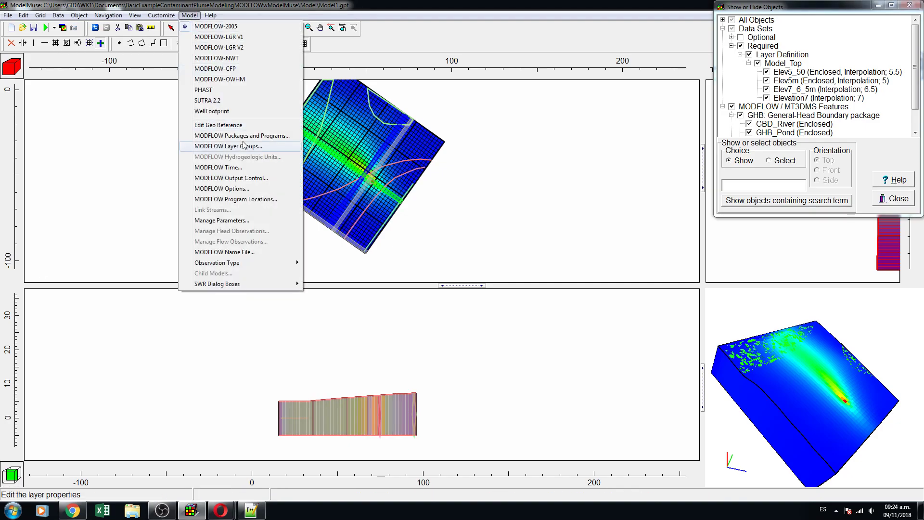
pyautogui.click(246, 181)
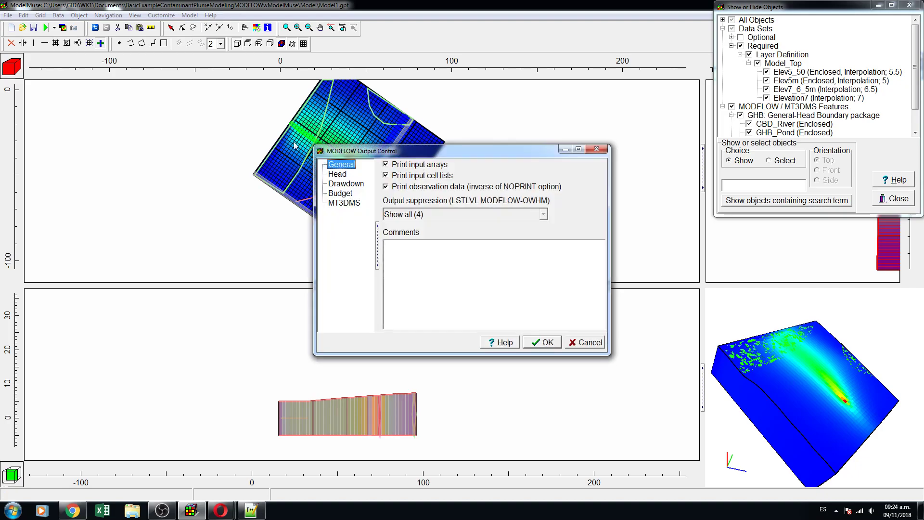
pyautogui.click(343, 202)
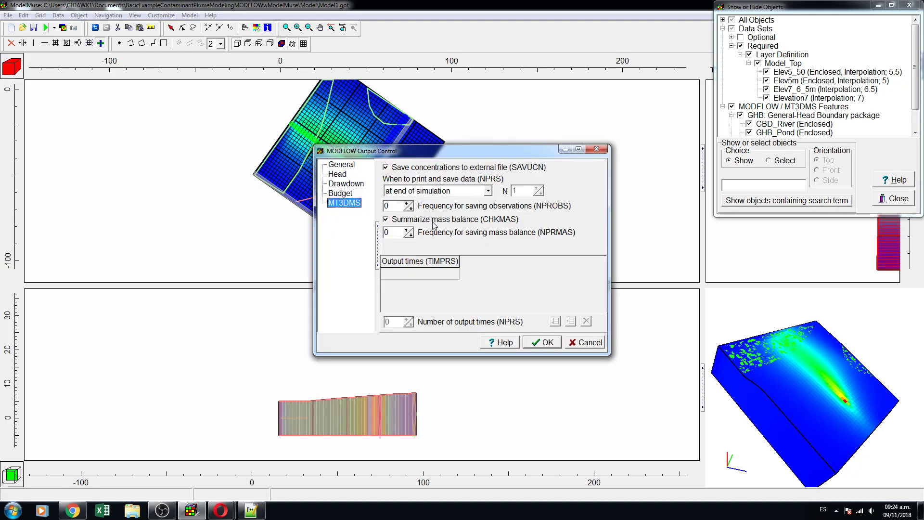
pyautogui.click(453, 191)
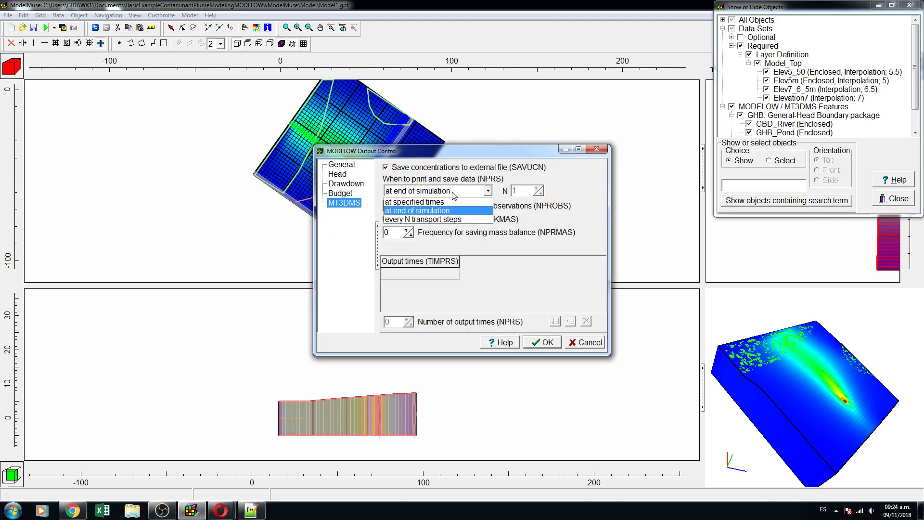
pyautogui.click(463, 221)
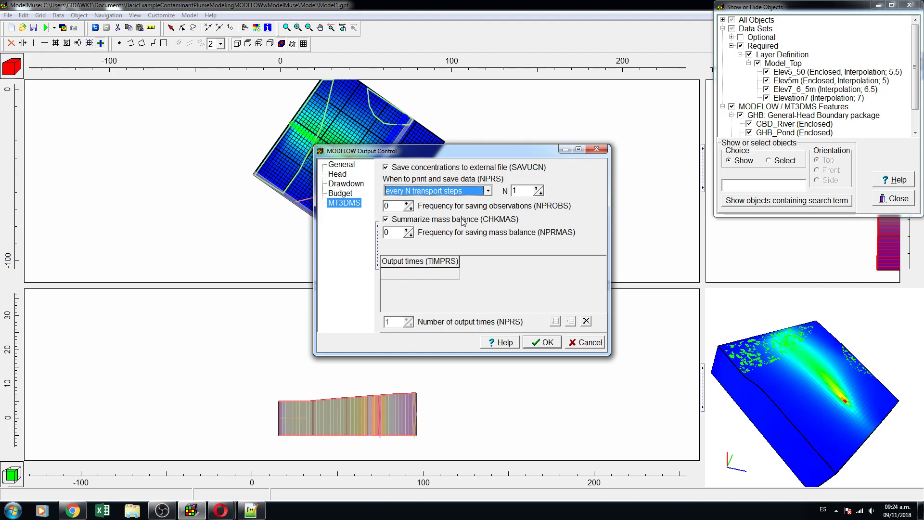
pyautogui.click(521, 194)
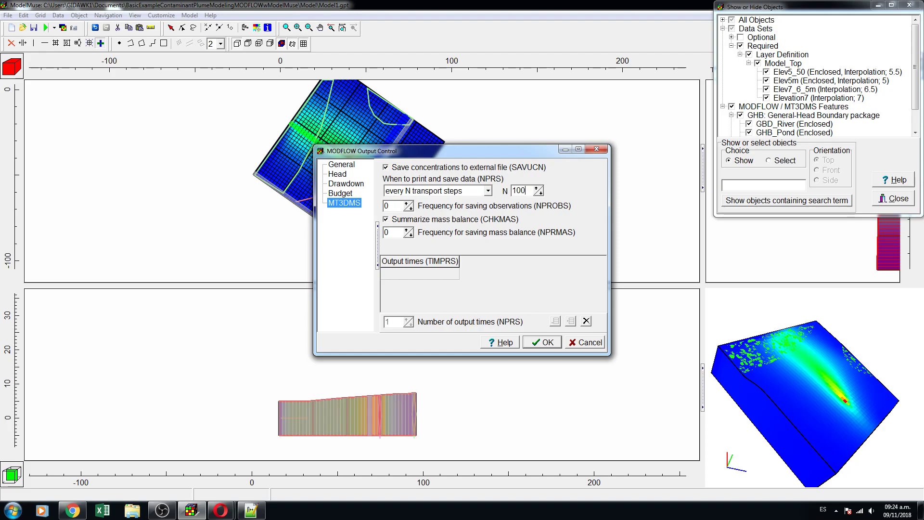
pyautogui.click(557, 343)
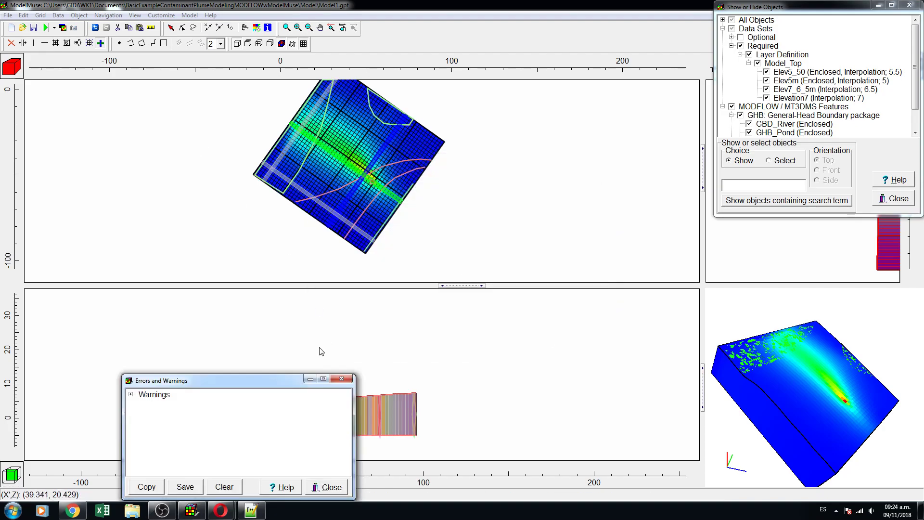
pyautogui.click(341, 378)
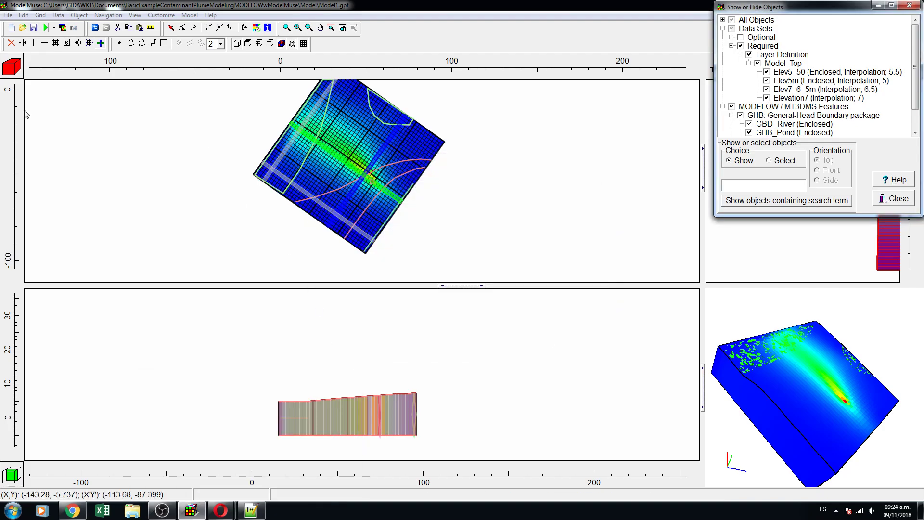
# Set the vertical discretization of the Upper Aquifer layer group to 6 with uniform spacing
pyautogui.click(189, 15)
pyautogui.click(243, 151)
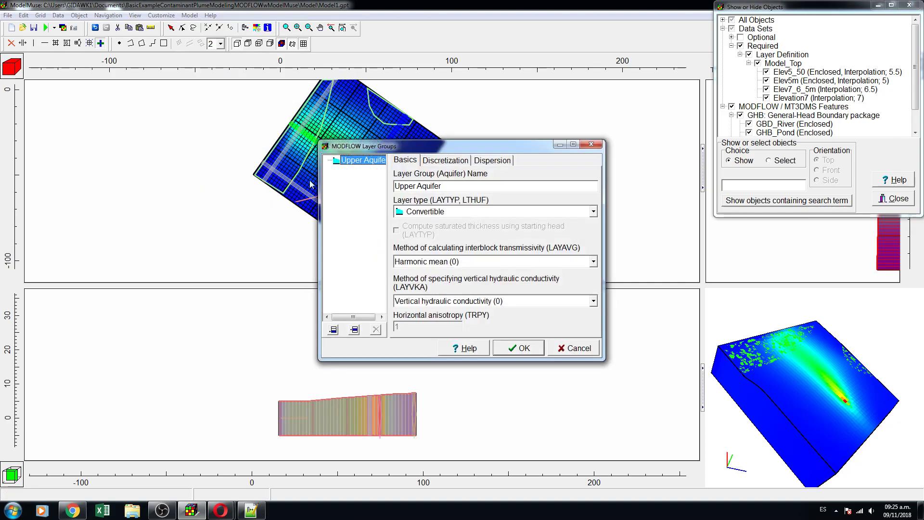
pyautogui.click(451, 163)
pyautogui.doubleClick(413, 190)
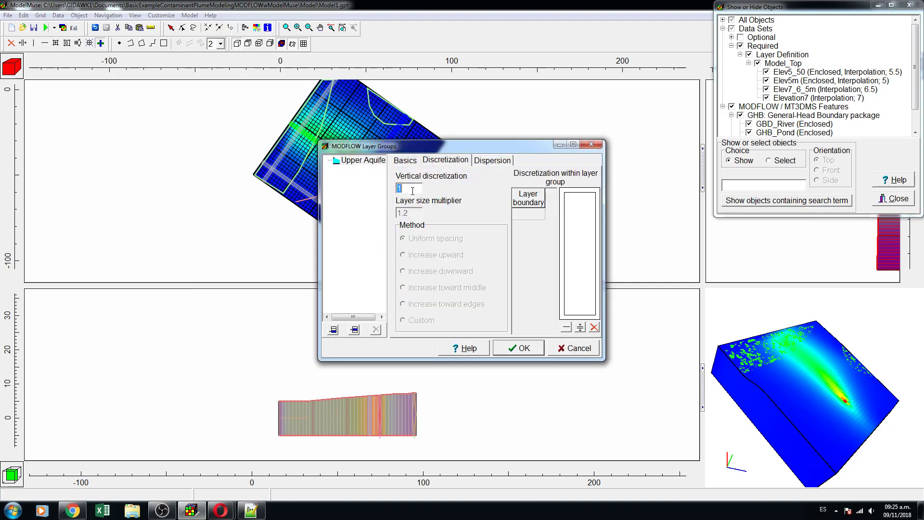
pyautogui.write('6')
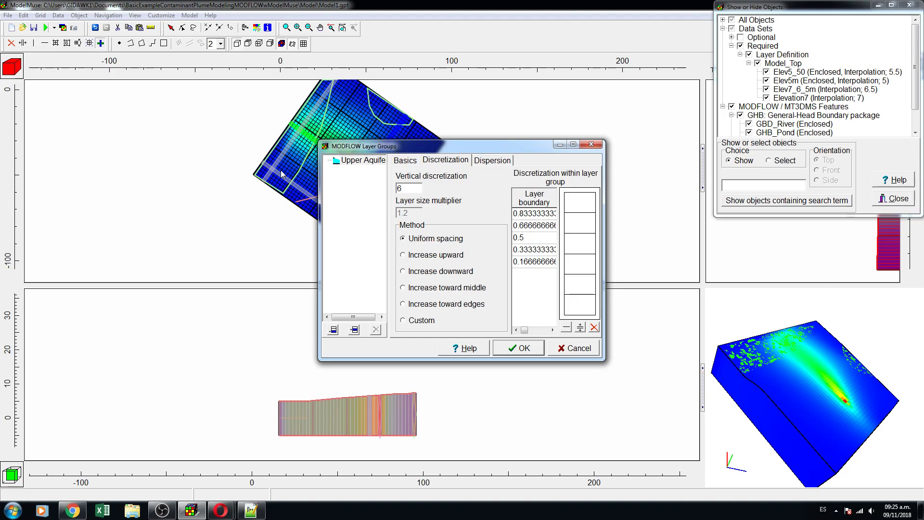
pyautogui.press('Home')
pyautogui.write('5')
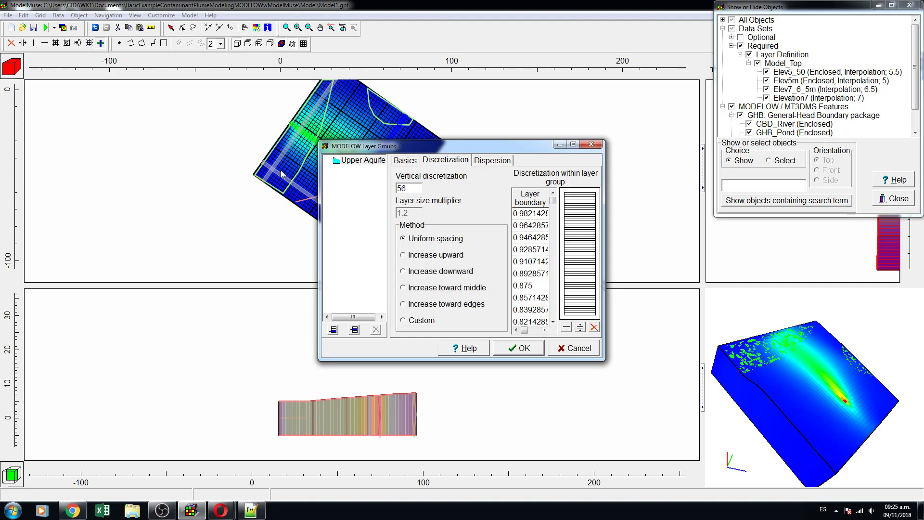
pyautogui.press('BackSpace')
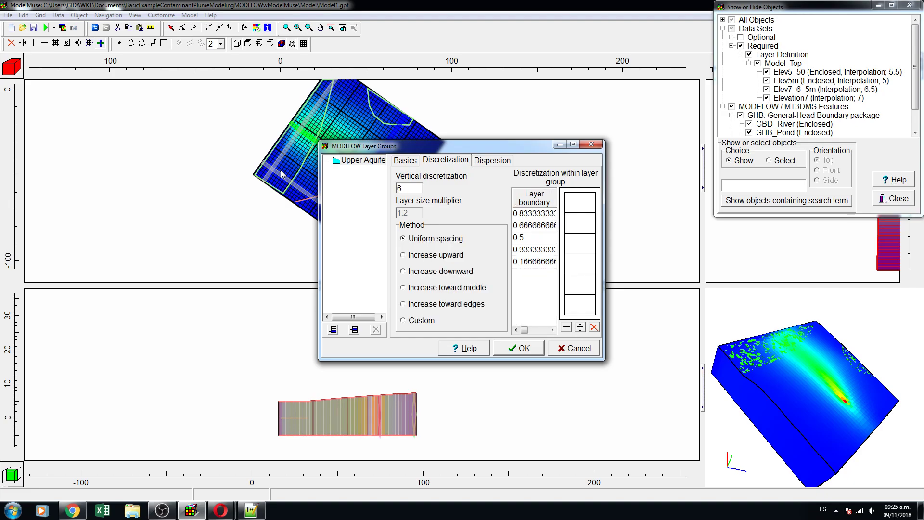
pyautogui.click(526, 349)
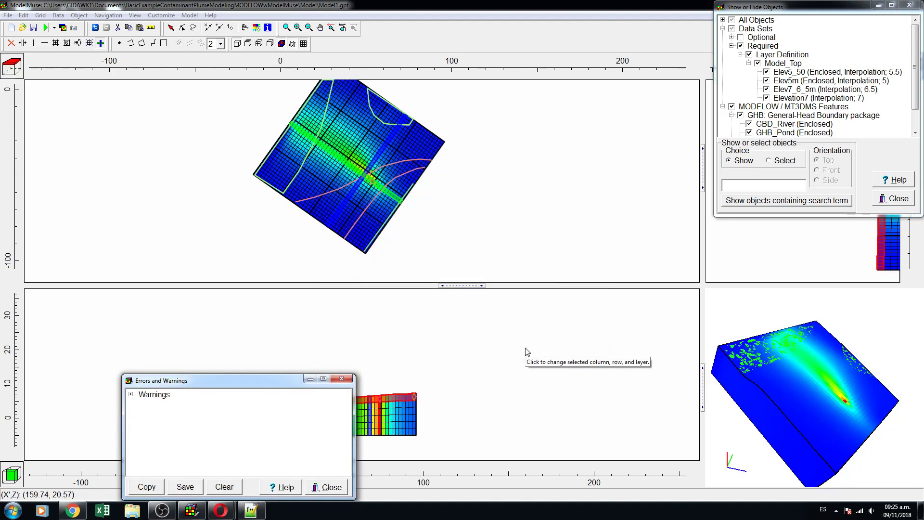
pyautogui.click(345, 382)
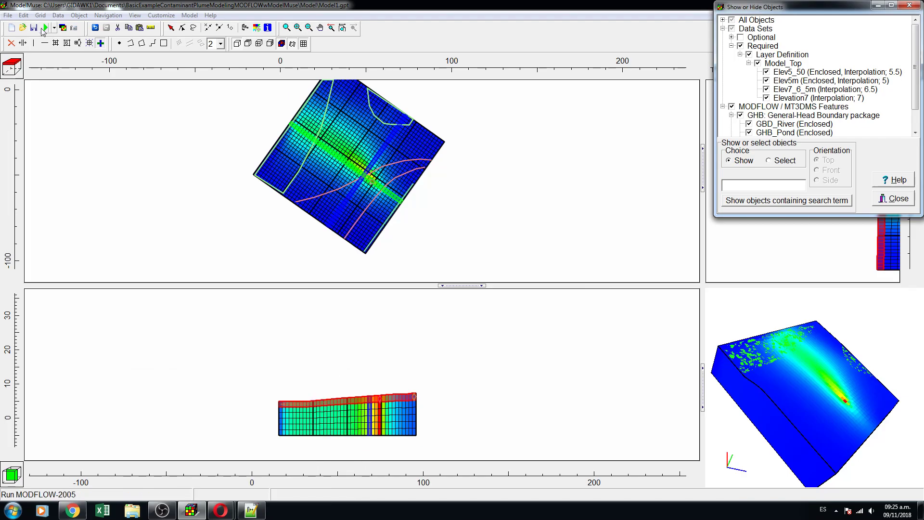
# Clear the previously imported concentration results from the model and its grid colouring
pyautogui.click(8, 15)
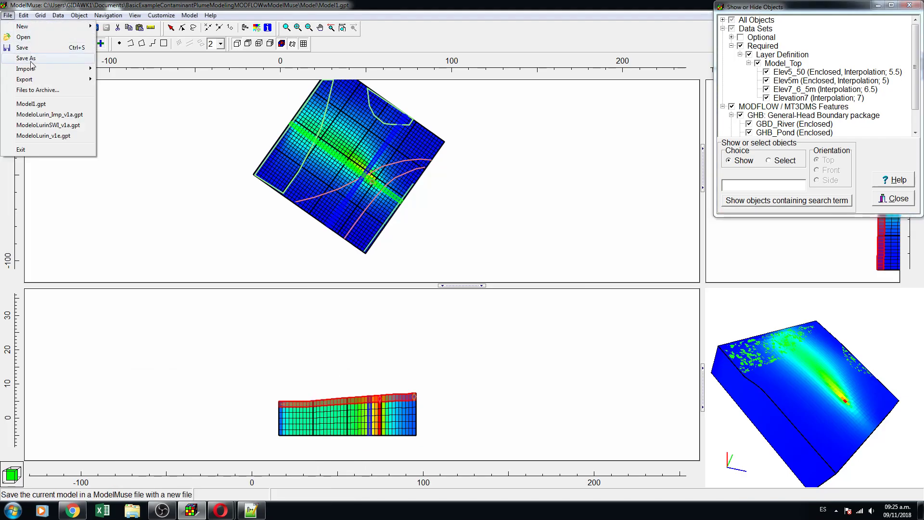
pyautogui.moveTo(53, 18)
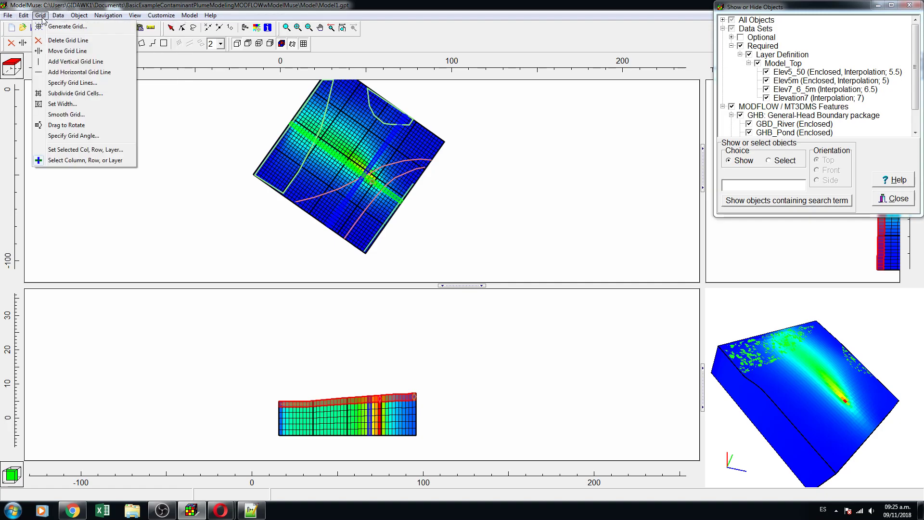
pyautogui.click(82, 83)
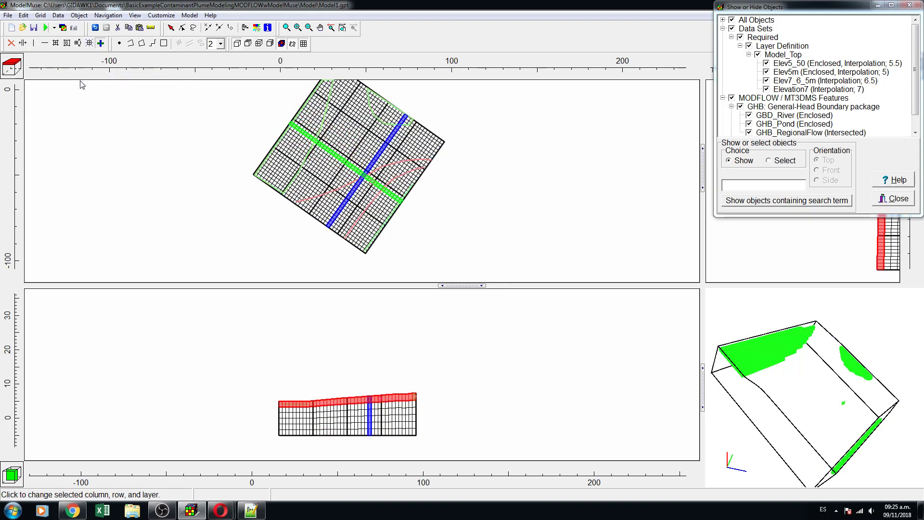
# Export the MODFLOW-2005 input files as Model1, replacing the existing Model1.nam, run the model, and close the run monitor
pyautogui.click(46, 28)
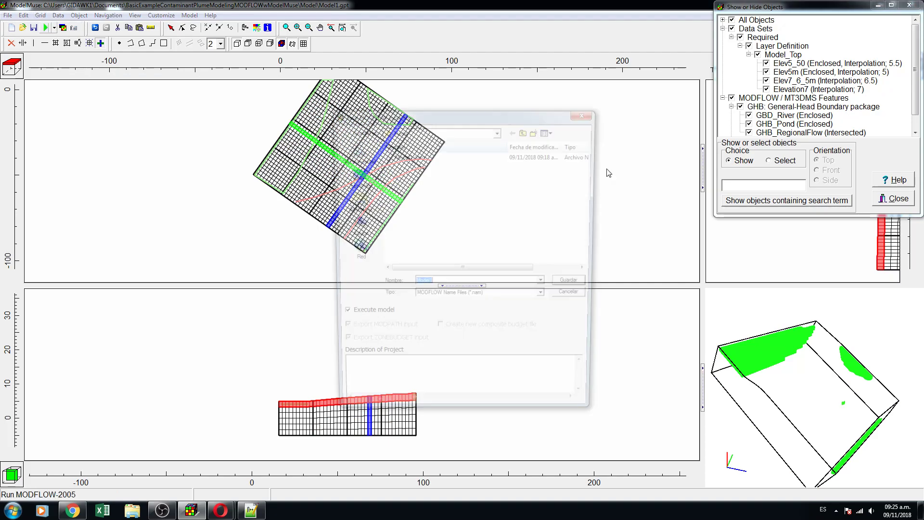
pyautogui.click(577, 285)
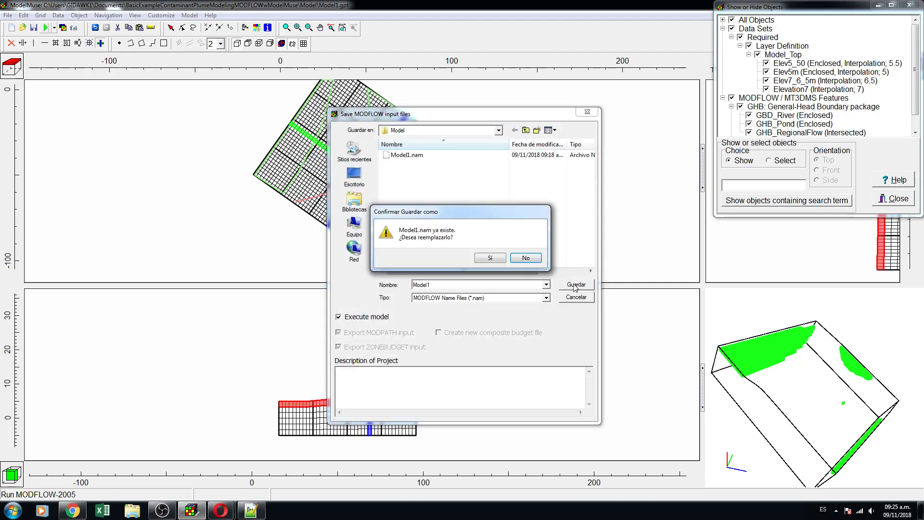
pyautogui.click(490, 258)
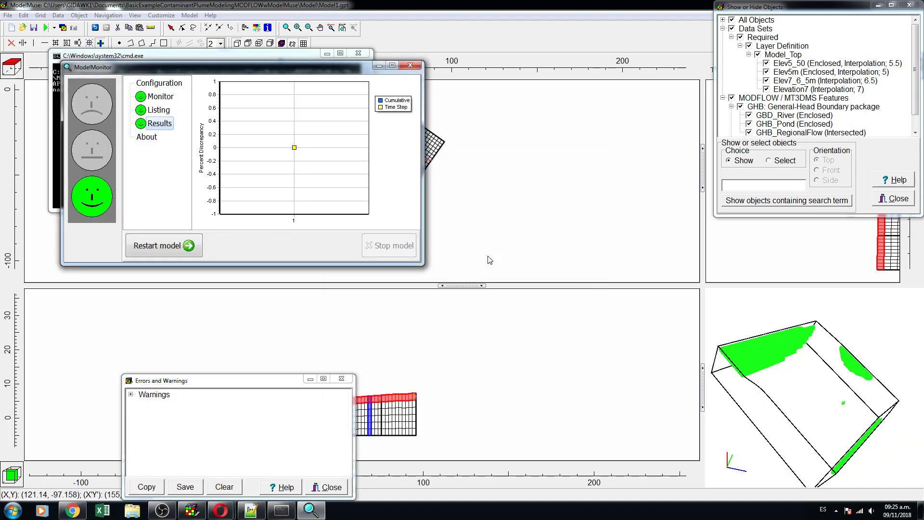
pyautogui.click(410, 65)
# Examine the well and head-dependent boundary rates in the final volumetric budget of Model1.lst, and close the listing and command window
pyautogui.moveTo(813, 73); pyautogui.dragTo(813, 390)
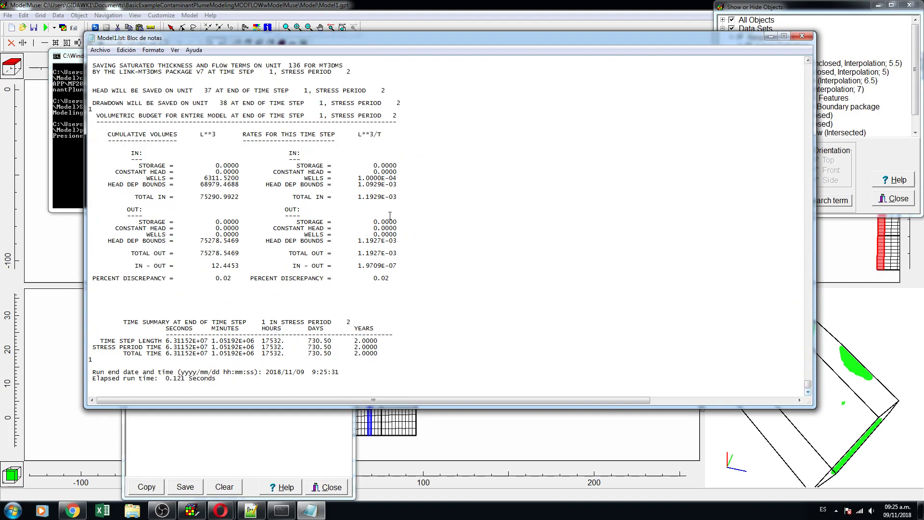
pyautogui.moveTo(355, 178); pyautogui.dragTo(384, 184)
pyautogui.moveTo(358, 241); pyautogui.dragTo(393, 242)
pyautogui.moveTo(359, 186); pyautogui.dragTo(397, 185)
pyautogui.click(802, 36)
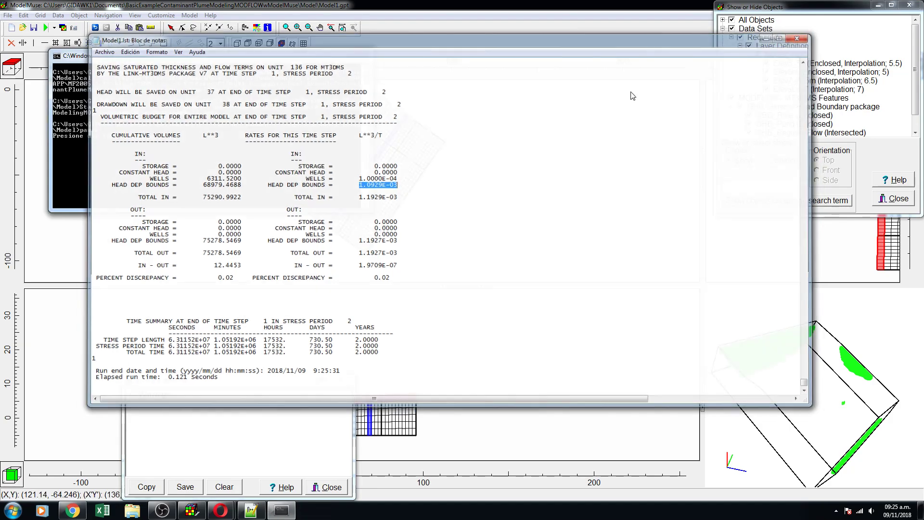
pyautogui.press('Return')
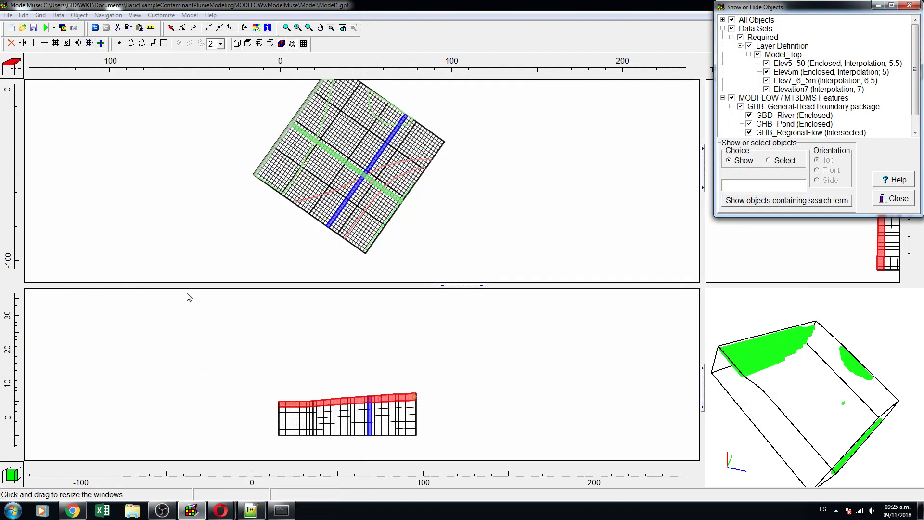
# Export the MT3DMS input files over the existing Model1.mt_nam and run the transport model
pyautogui.click(54, 27)
pyautogui.click(62, 61)
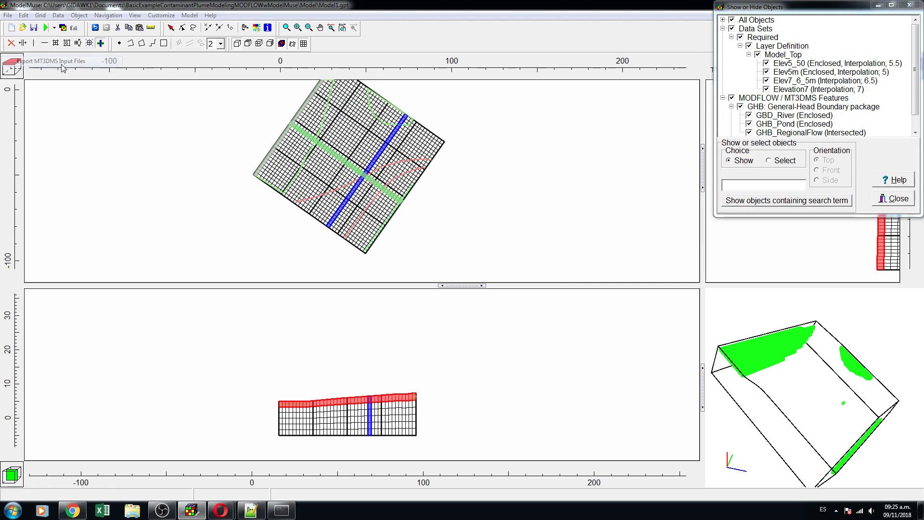
pyautogui.click(421, 155)
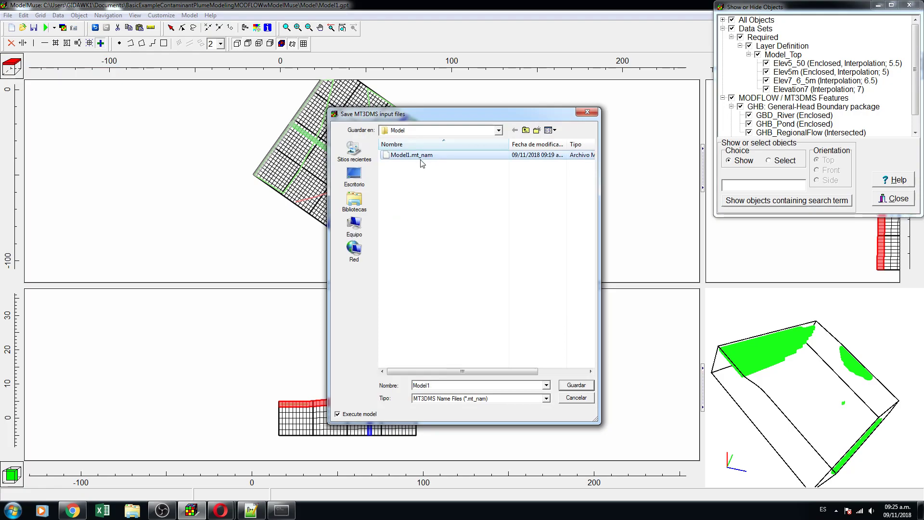
pyautogui.click(577, 385)
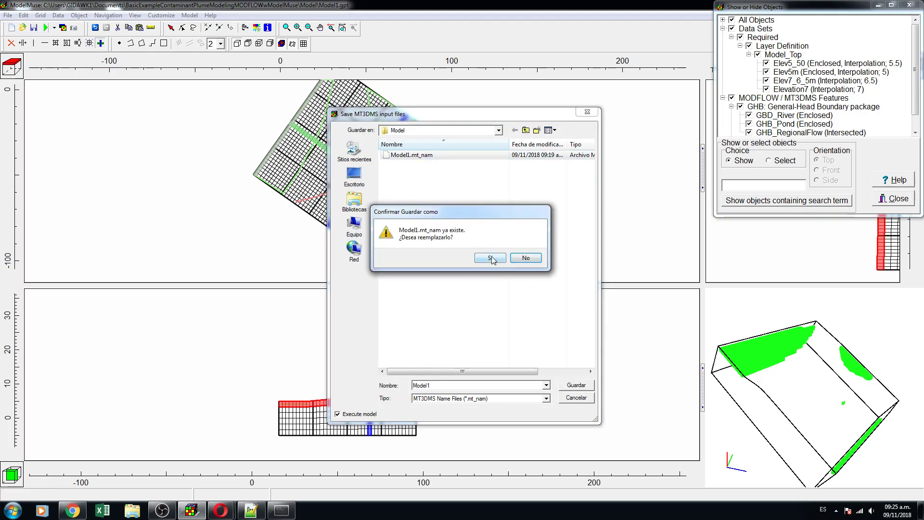
pyautogui.click(490, 257)
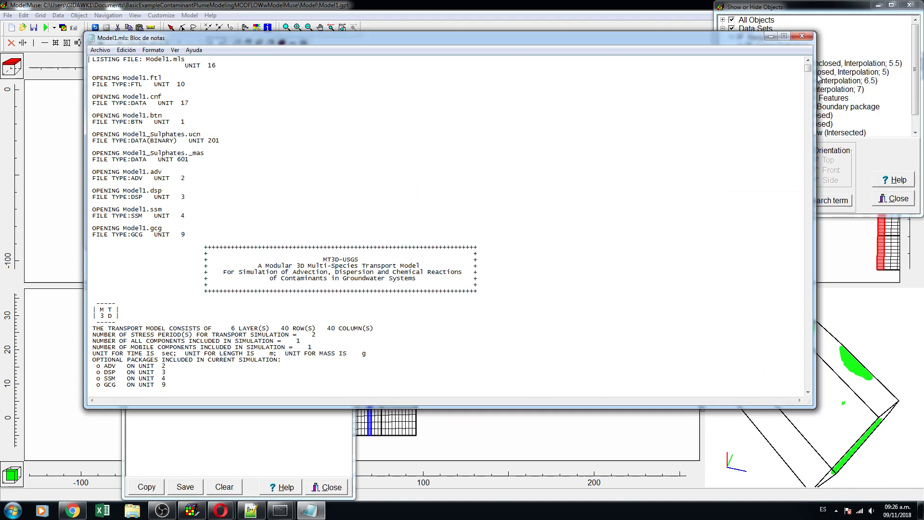
# Examine the constant concentration and mass storage terms in the cumulative mass budget at the end of Model1.mls, and close the listing
pyautogui.moveTo(809, 68); pyautogui.dragTo(808, 388)
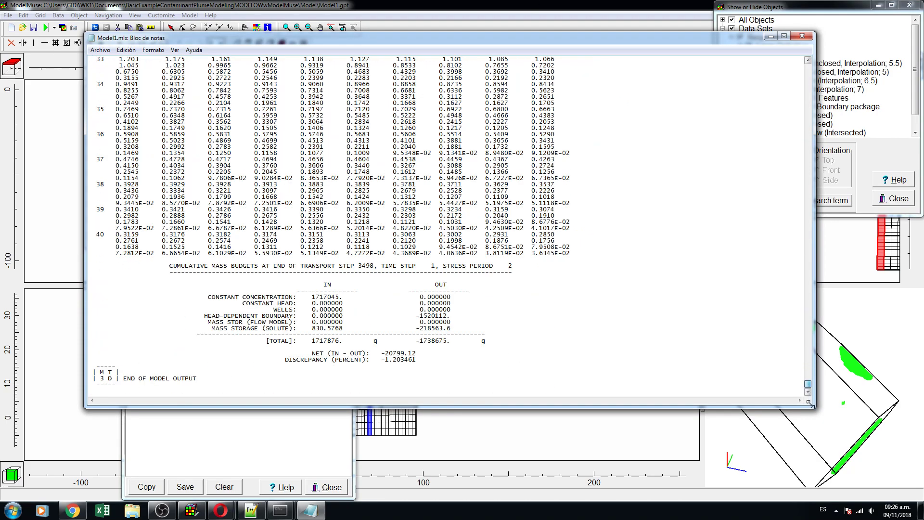
pyautogui.moveTo(313, 297); pyautogui.dragTo(350, 297)
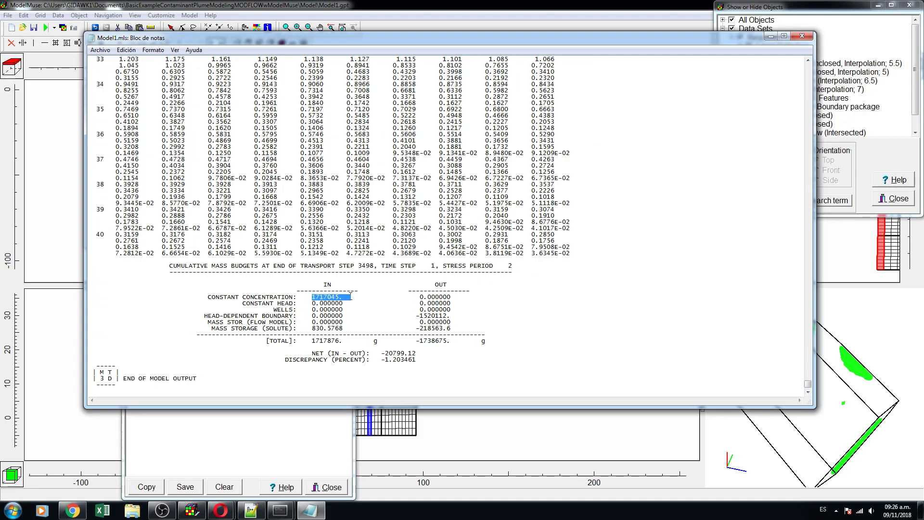
pyautogui.moveTo(416, 316); pyautogui.dragTo(455, 329)
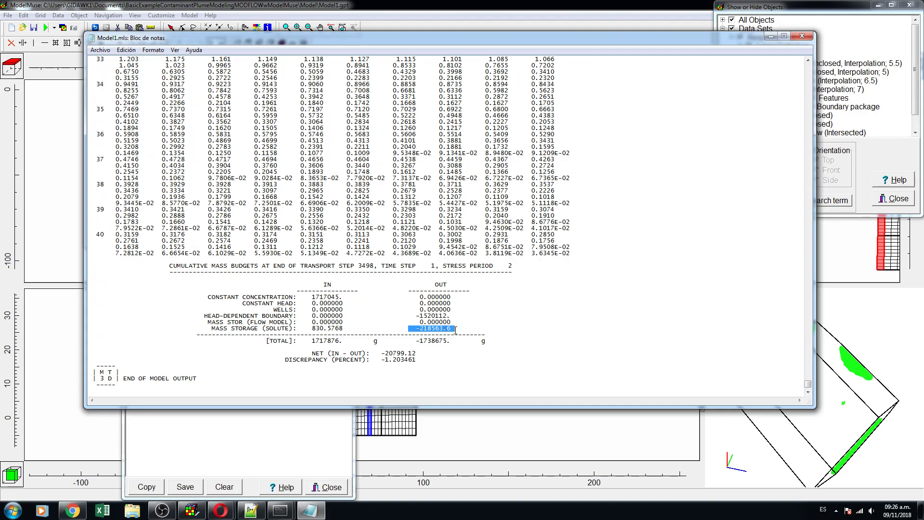
pyautogui.click(808, 38)
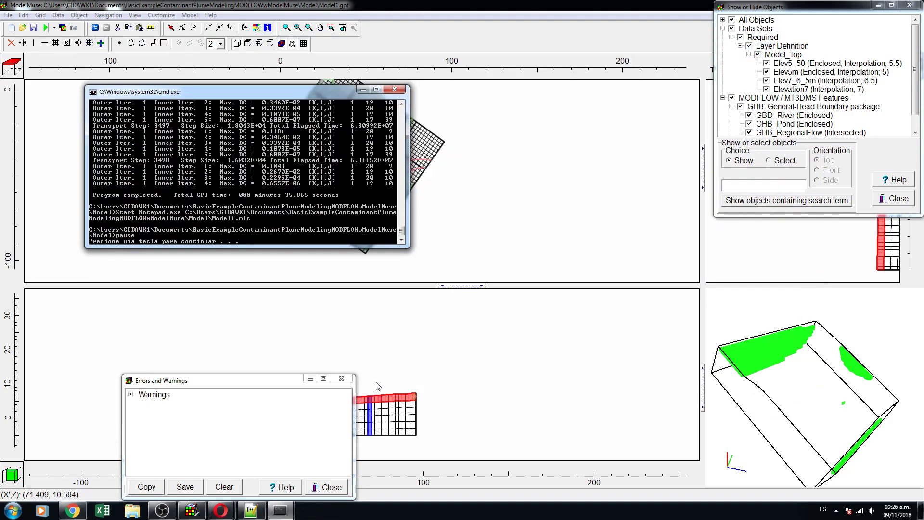
pyautogui.click(341, 379)
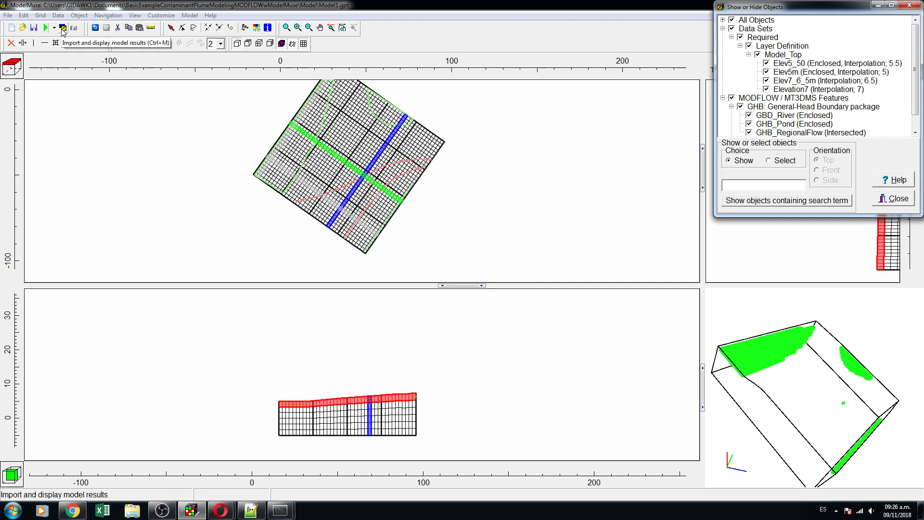
# Open the transport model results for import and mark the sulphate concentrations at transport steps 500, 1000 and 2500
pyautogui.click(63, 27)
pyautogui.click(443, 182)
pyautogui.doubleClick(443, 182)
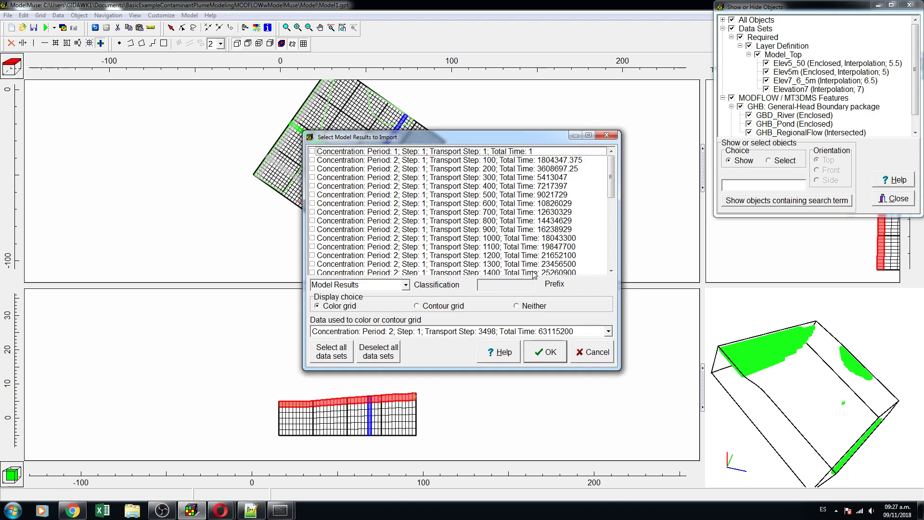
pyautogui.moveTo(610, 183)
pyautogui.mouseDown()
pyautogui.moveTo(614, 260)
pyautogui.moveTo(611, 188)
pyautogui.mouseUp()
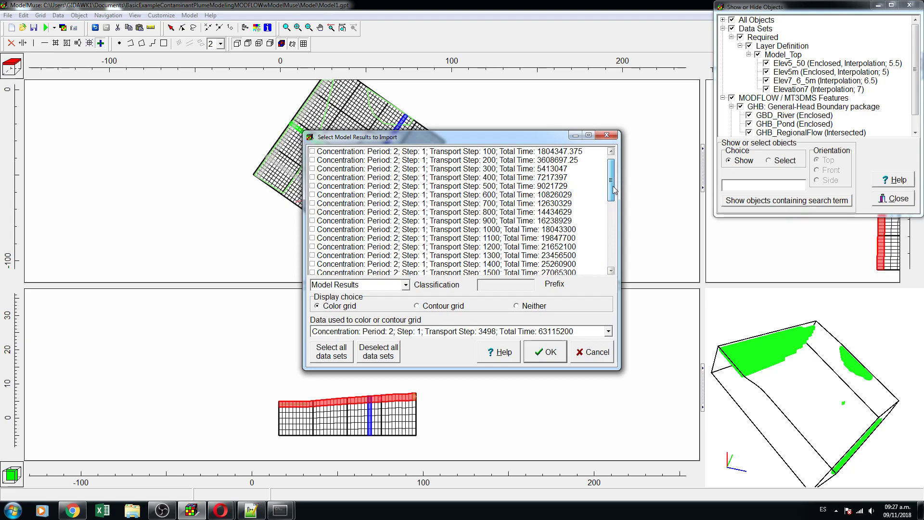
pyautogui.click(312, 187)
pyautogui.scroll(-2, 612, 183)
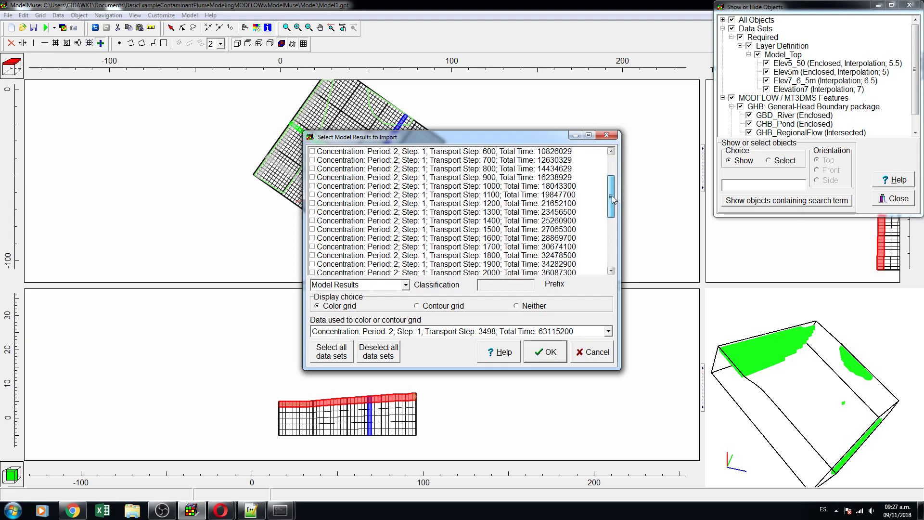
pyautogui.click(312, 187)
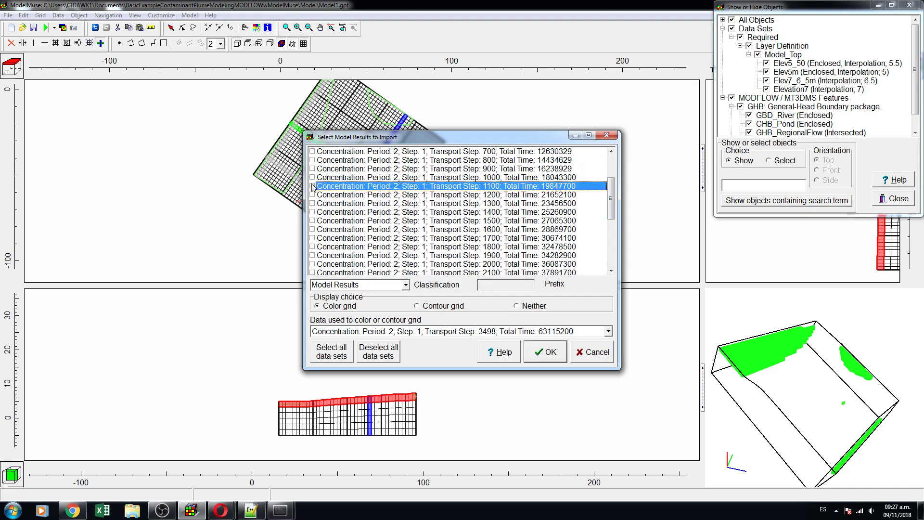
pyautogui.click(312, 177)
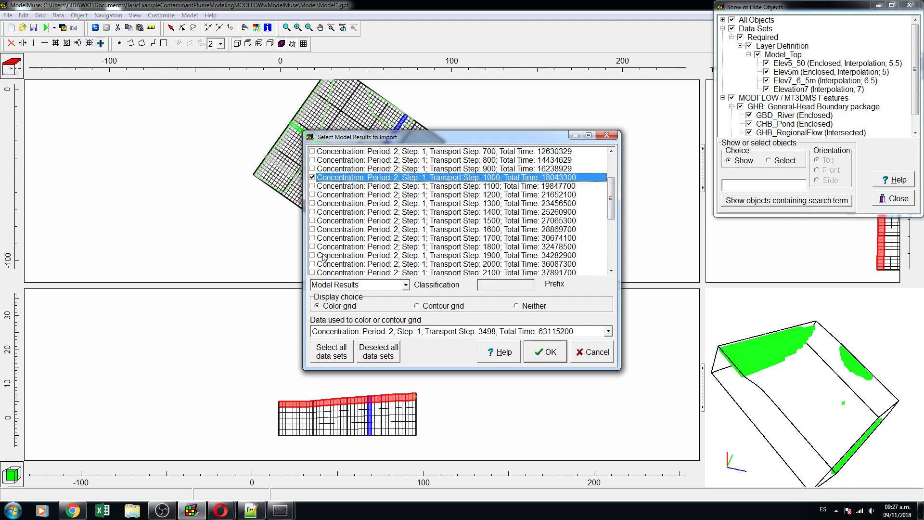
pyautogui.scroll(-3, 318, 248)
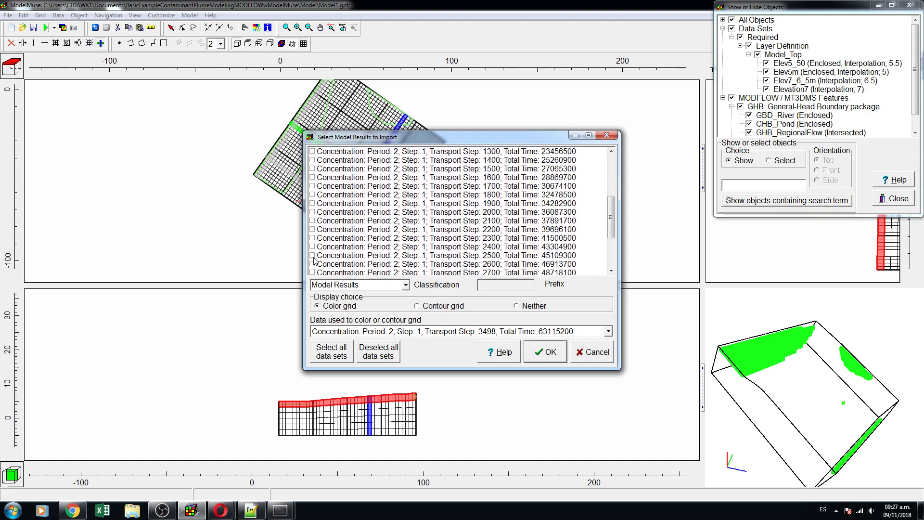
pyautogui.click(312, 255)
# Replace transport steps 500 and 2500 with 2000 and 3000 in the selection, import the marked concentrations as a color grid, and dismiss the warnings
pyautogui.scroll(-2, 312, 258)
pyautogui.scroll(4, 312, 258)
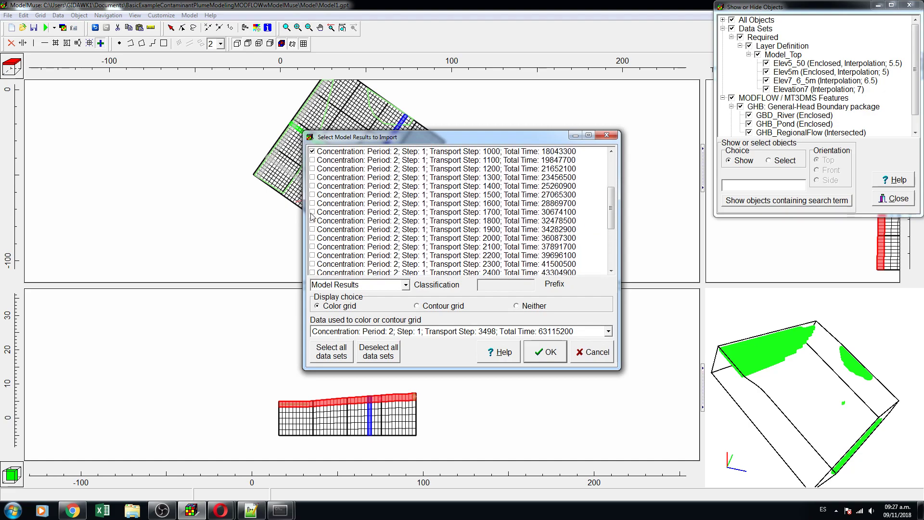
pyautogui.click(312, 238)
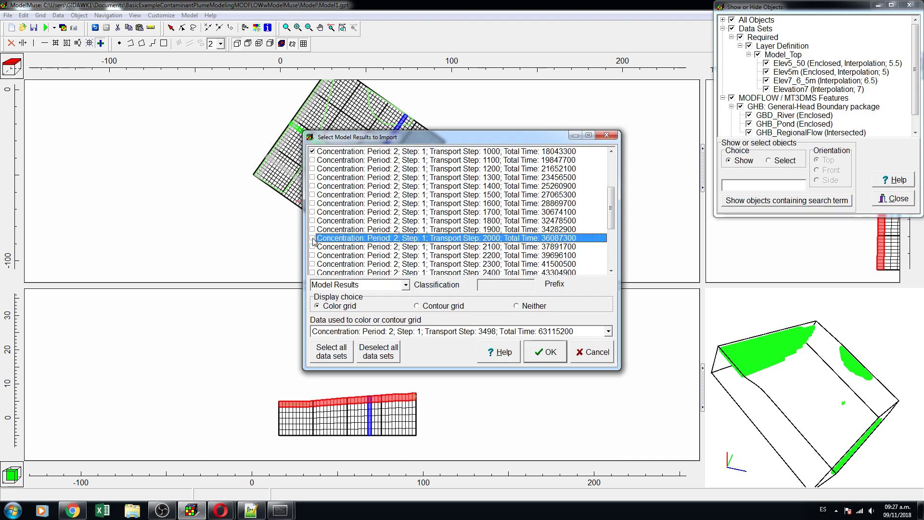
pyautogui.scroll(4, 313, 241)
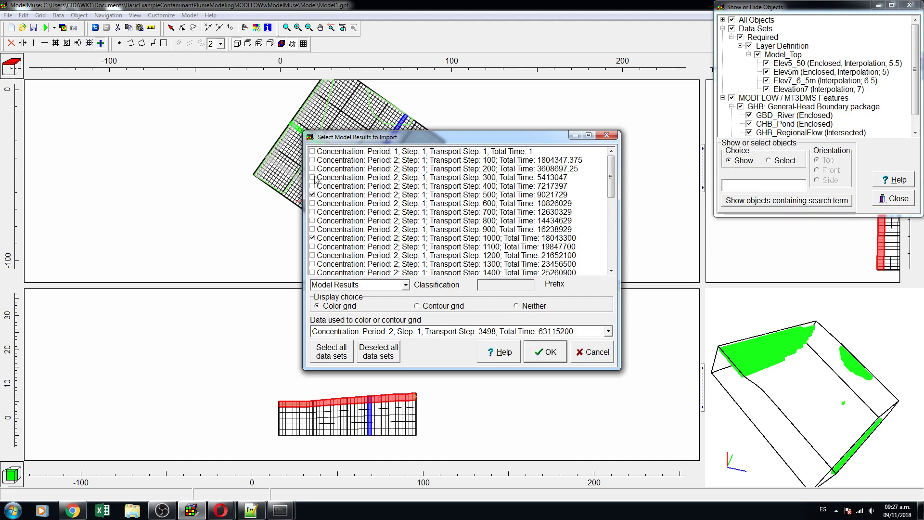
pyautogui.click(313, 196)
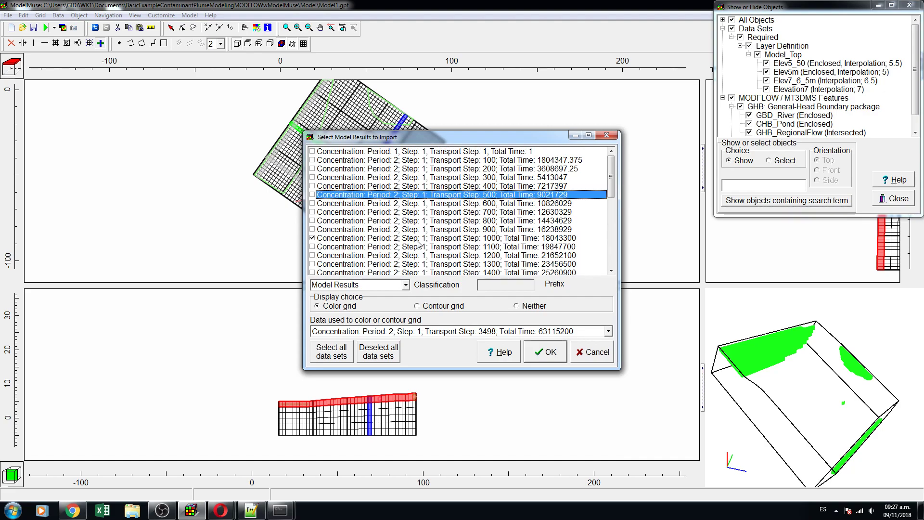
pyautogui.scroll(-4, 419, 245)
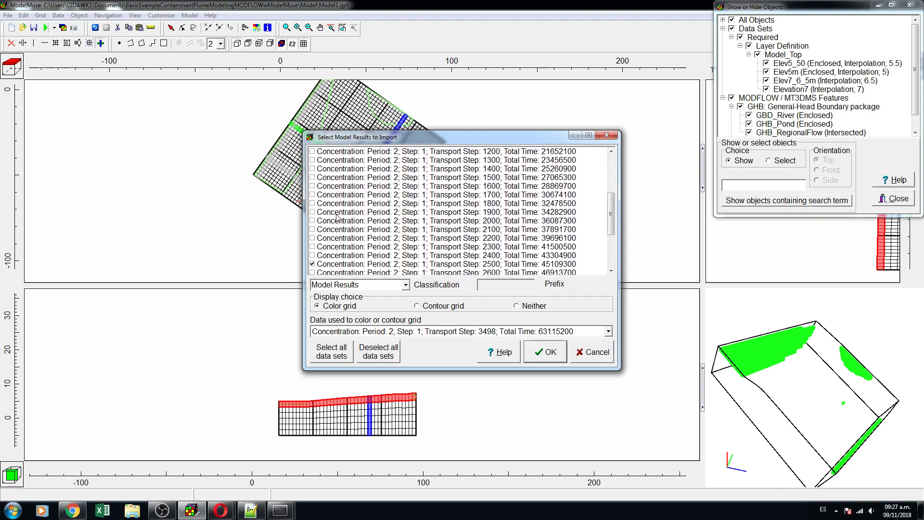
pyautogui.click(312, 221)
pyautogui.scroll(-2, 313, 220)
pyautogui.click(313, 213)
pyautogui.scroll(-2, 314, 221)
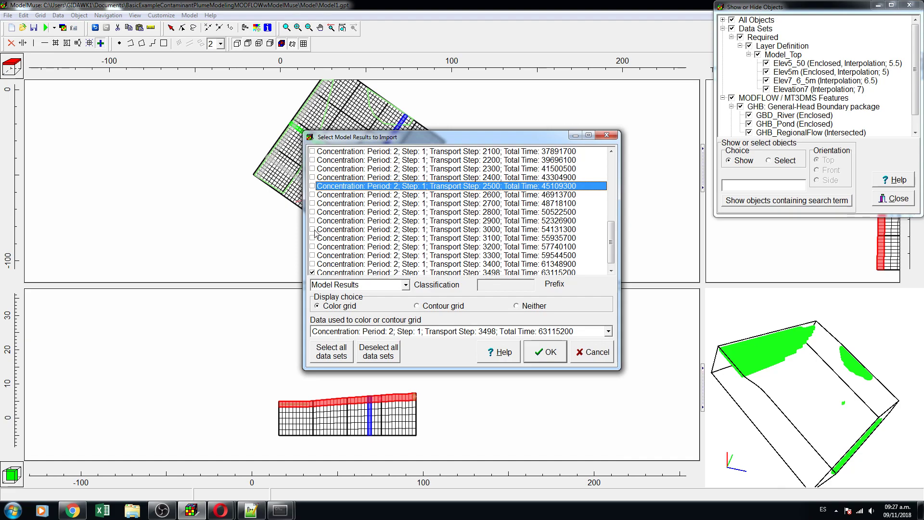
pyautogui.click(313, 230)
pyautogui.click(553, 363)
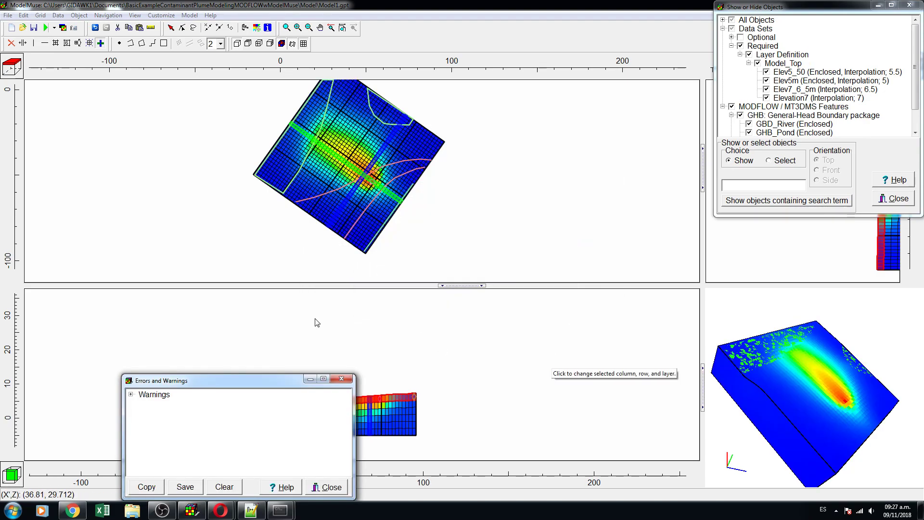
pyautogui.click(342, 379)
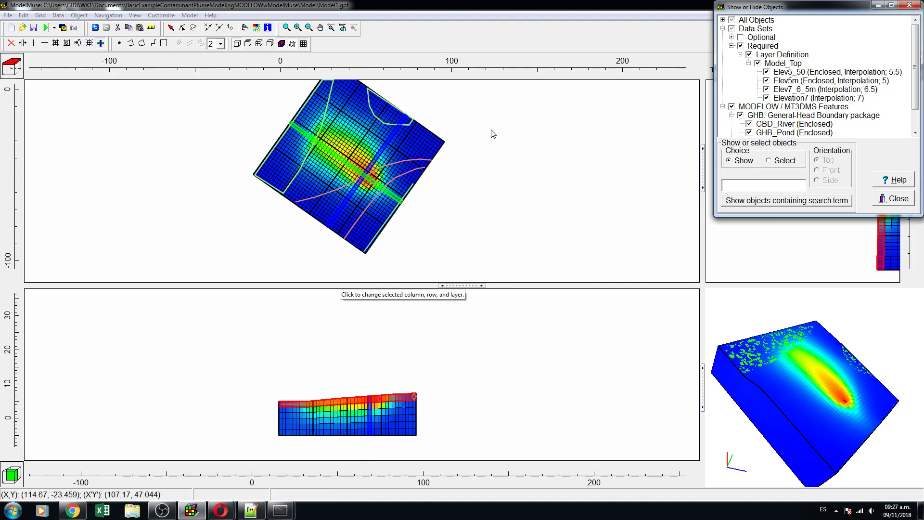
# Enlarge the top view of the model and zoom in on the colored grid
pyautogui.moveTo(459, 287); pyautogui.dragTo(442, 481)
pyautogui.click(286, 28)
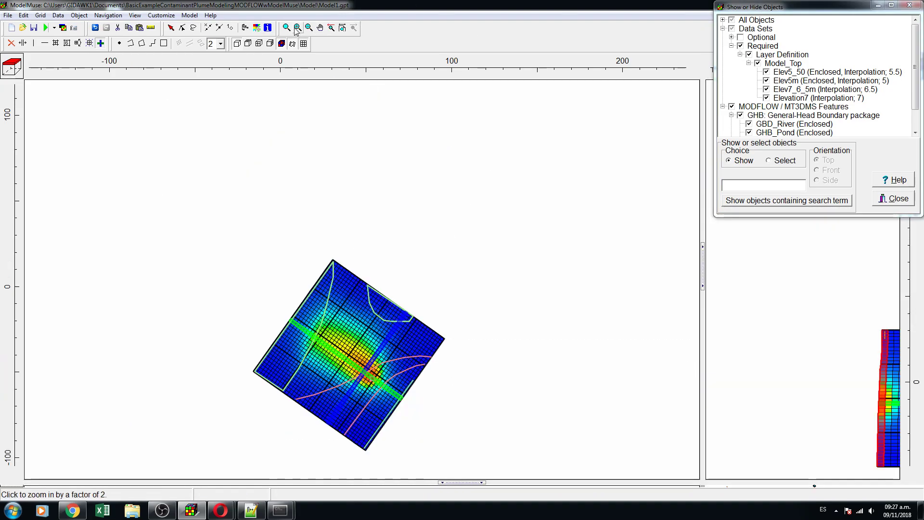
pyautogui.moveTo(227, 262); pyautogui.dragTo(480, 439)
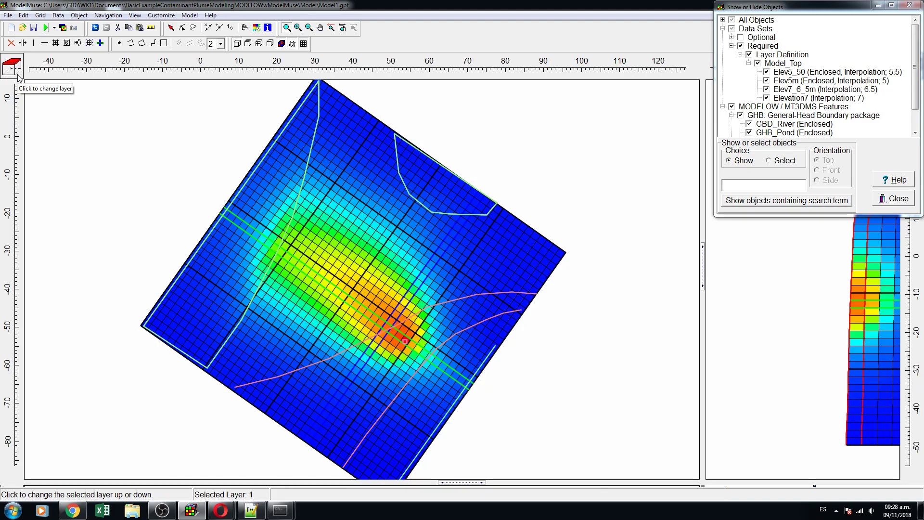
pyautogui.click(191, 16)
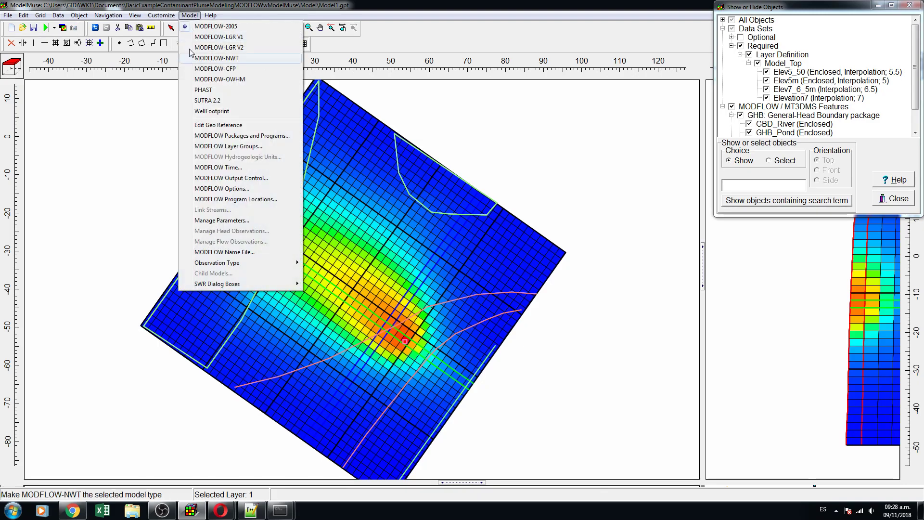
pyautogui.click(223, 148)
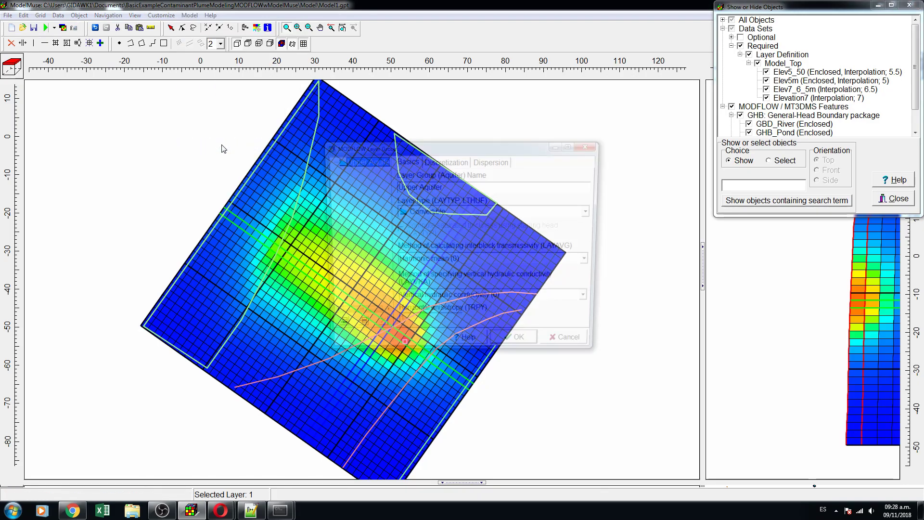
pyautogui.click(591, 144)
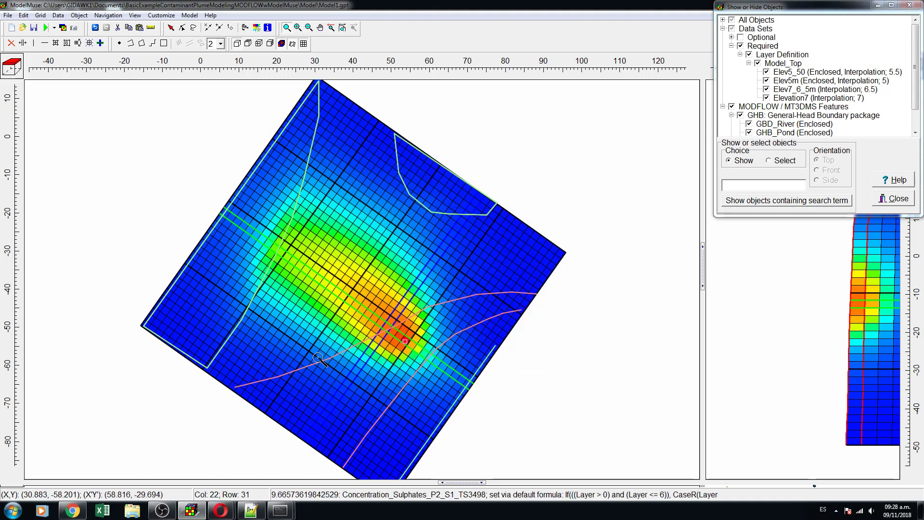
# Examine the sulphate plume in the top view layer by layer down to layer 6, and return to layer 1
pyautogui.click(15, 74)
pyautogui.click(15, 73)
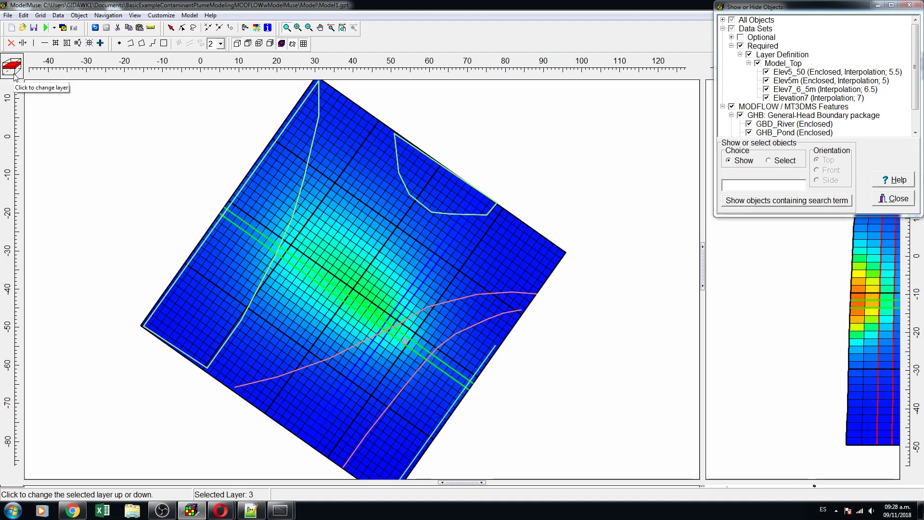
pyautogui.click(14, 73)
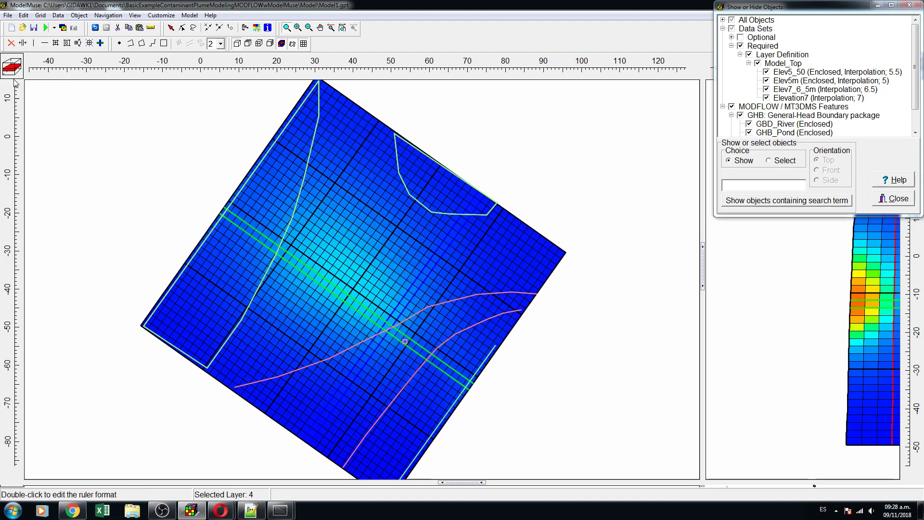
pyautogui.click(14, 78)
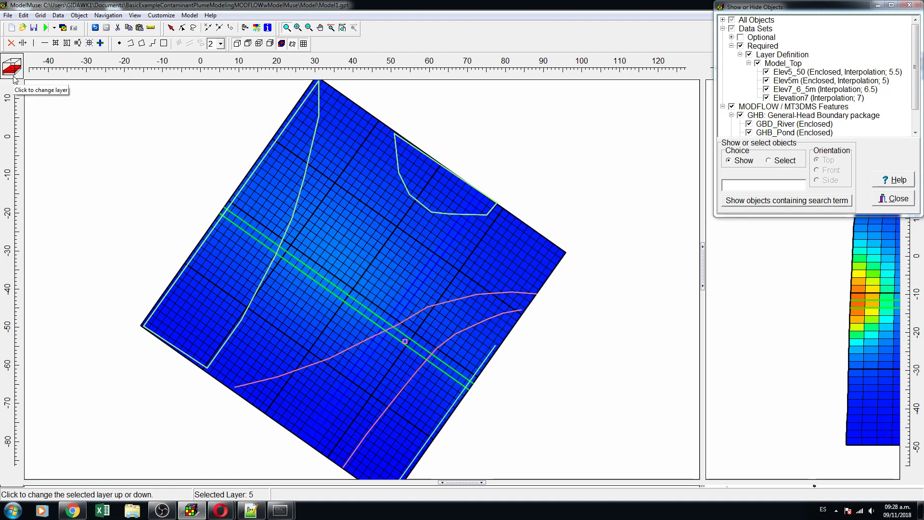
pyautogui.click(14, 78)
pyautogui.click(16, 63)
pyautogui.click(16, 63)
pyautogui.click(16, 63)
pyautogui.click(16, 64)
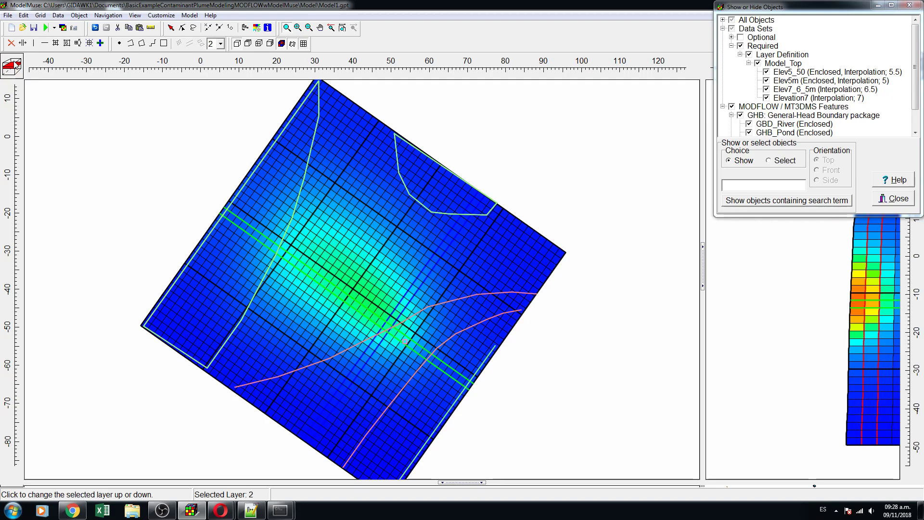
pyautogui.click(16, 63)
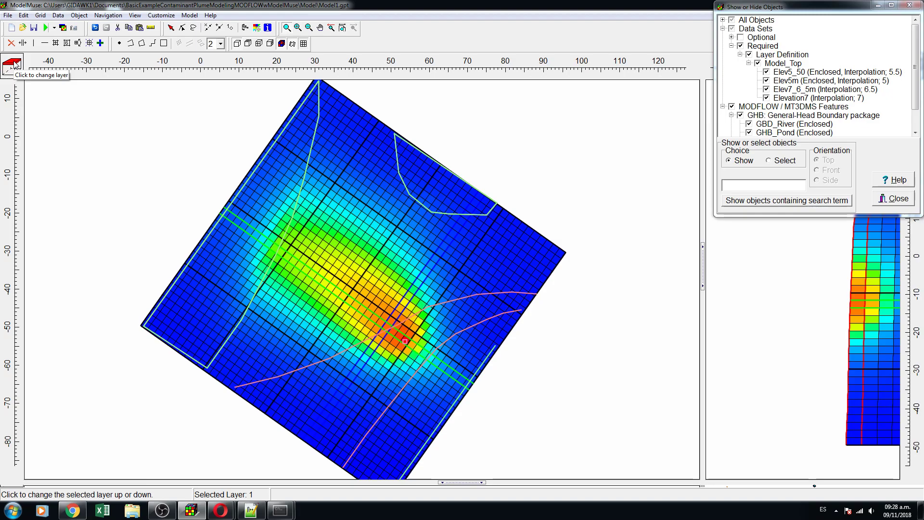
# Restore the front view beneath the top view and center the plume's full cross section in it
pyautogui.click(481, 482)
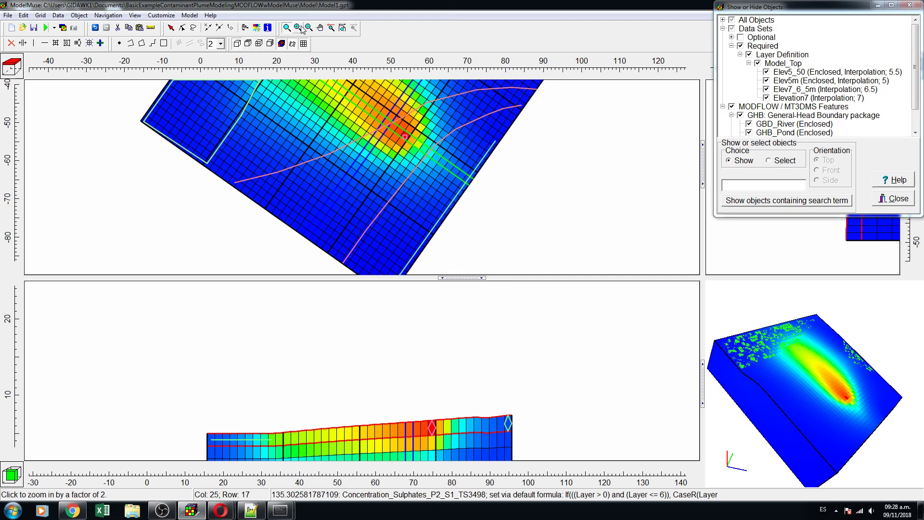
pyautogui.click(320, 28)
pyautogui.moveTo(430, 377); pyautogui.dragTo(446, 302)
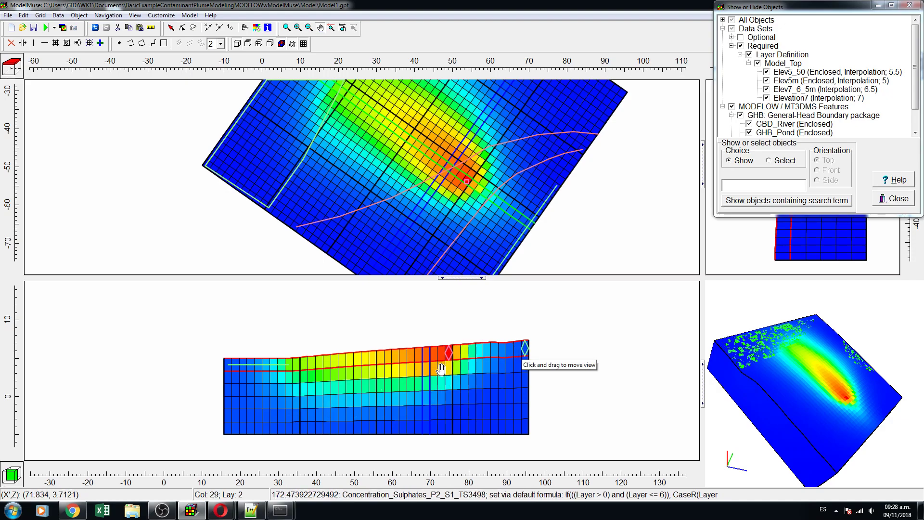
# Switch the color grid to the sulphate data sets of transport steps 3000 and 1000, apply transport step 1000, and dismiss the warnings
pyautogui.click(256, 28)
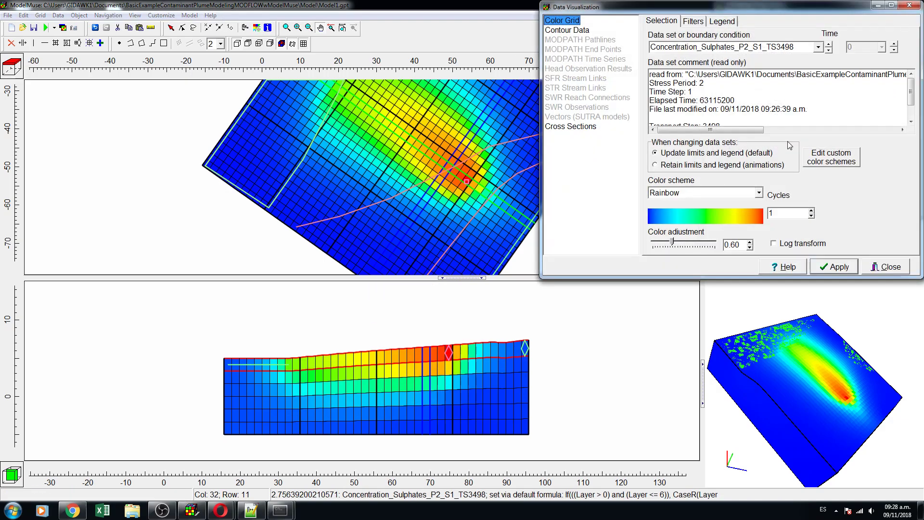
pyautogui.click(830, 46)
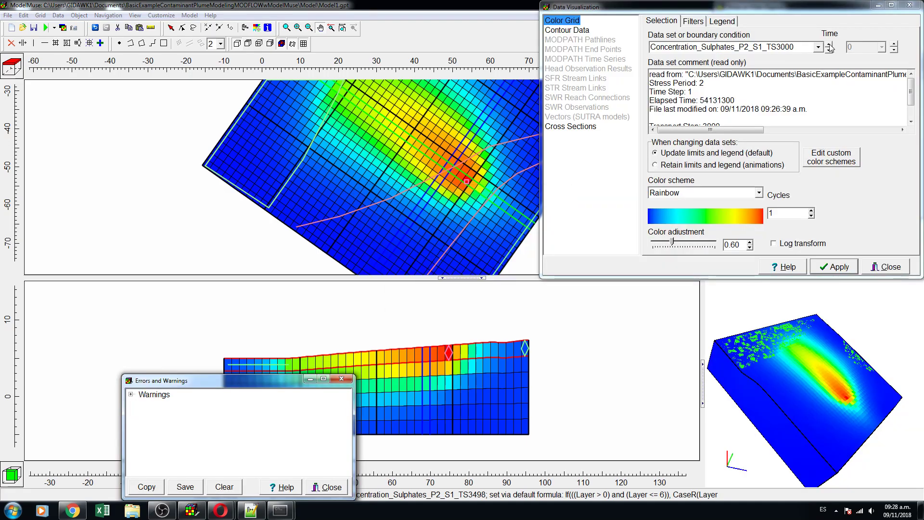
pyautogui.click(819, 47)
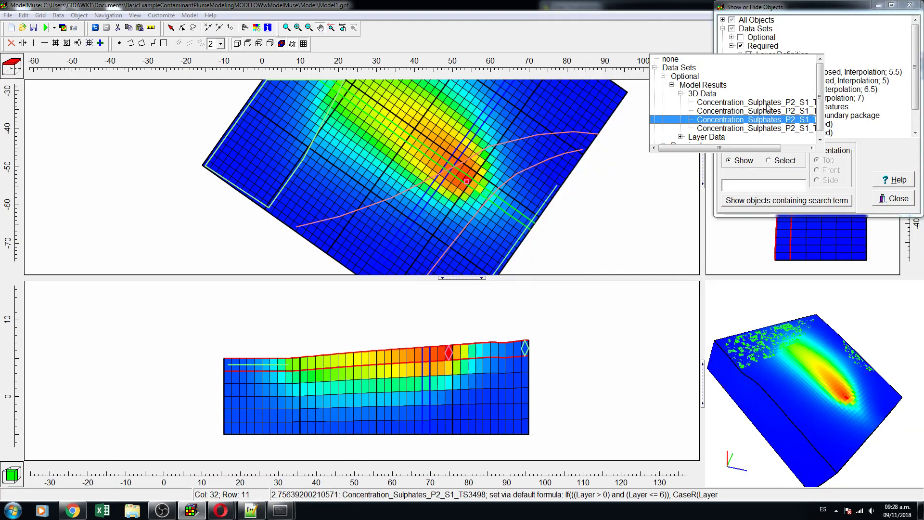
pyautogui.click(767, 103)
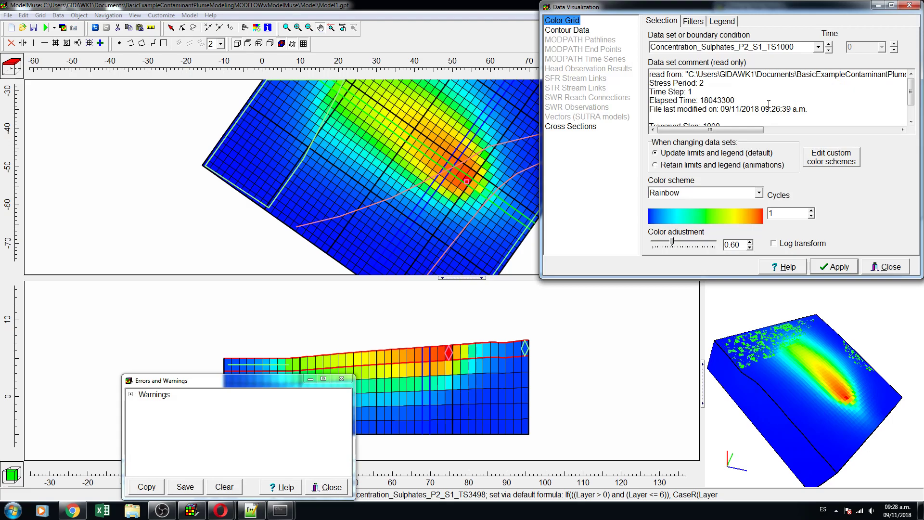
pyautogui.click(342, 379)
pyautogui.click(852, 268)
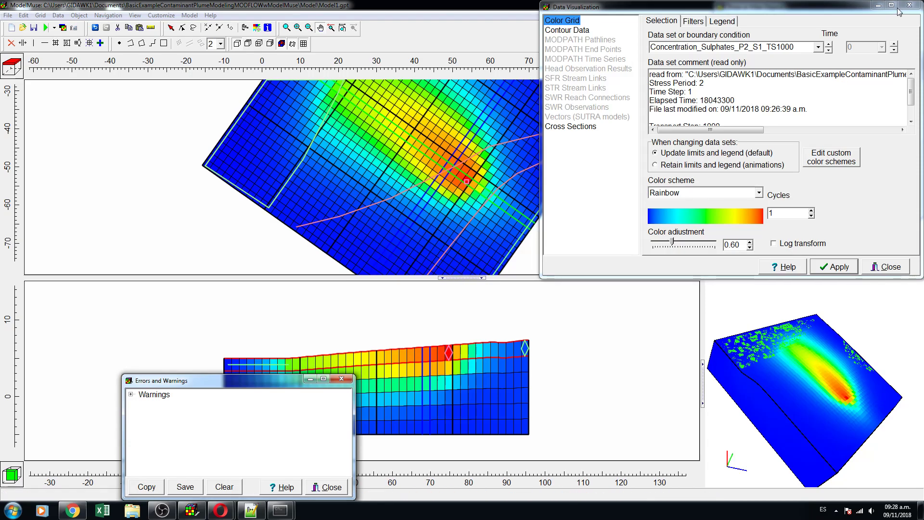
pyautogui.click(343, 379)
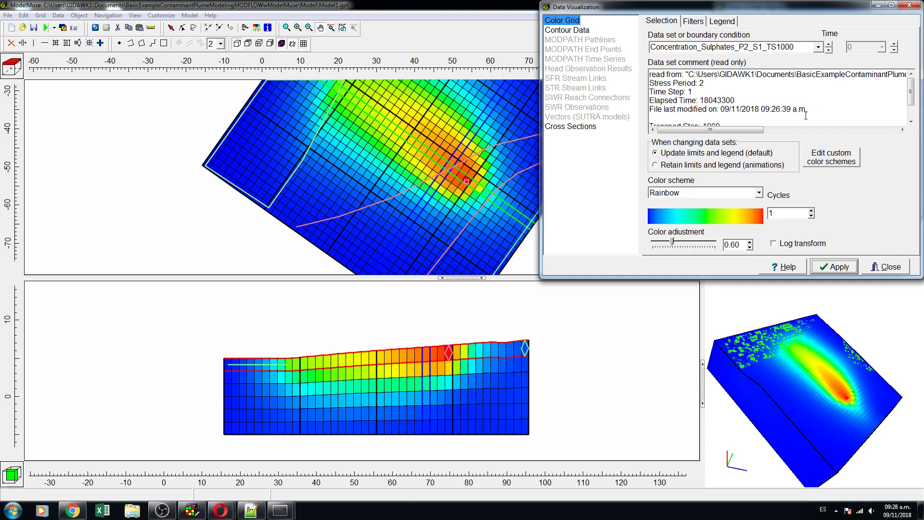
pyautogui.click(819, 48)
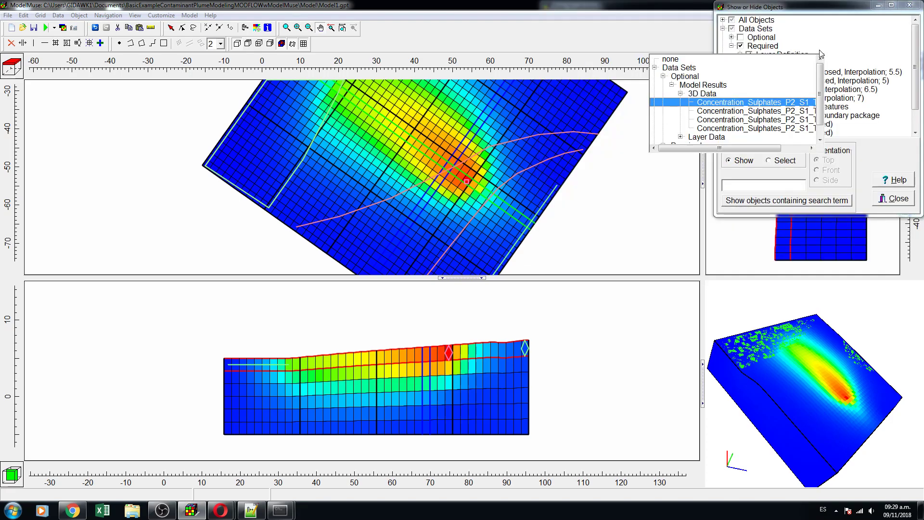
pyautogui.click(775, 103)
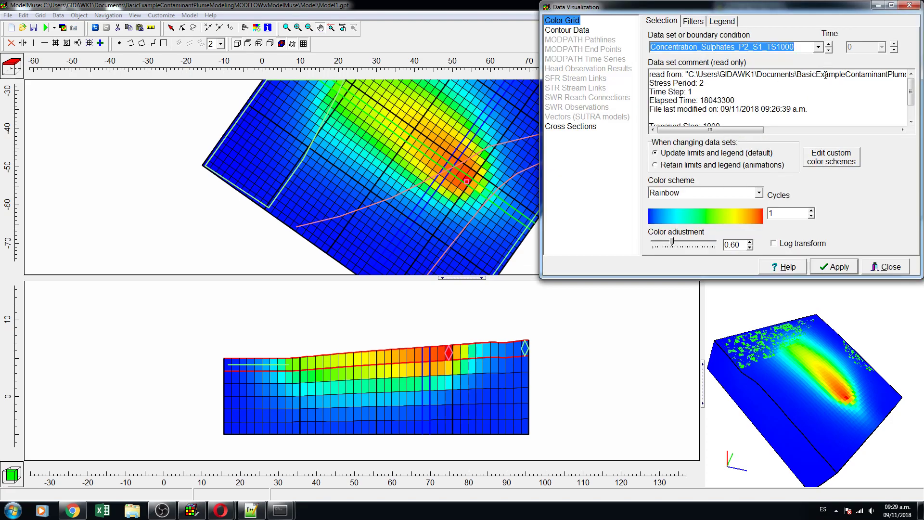
pyautogui.click(835, 267)
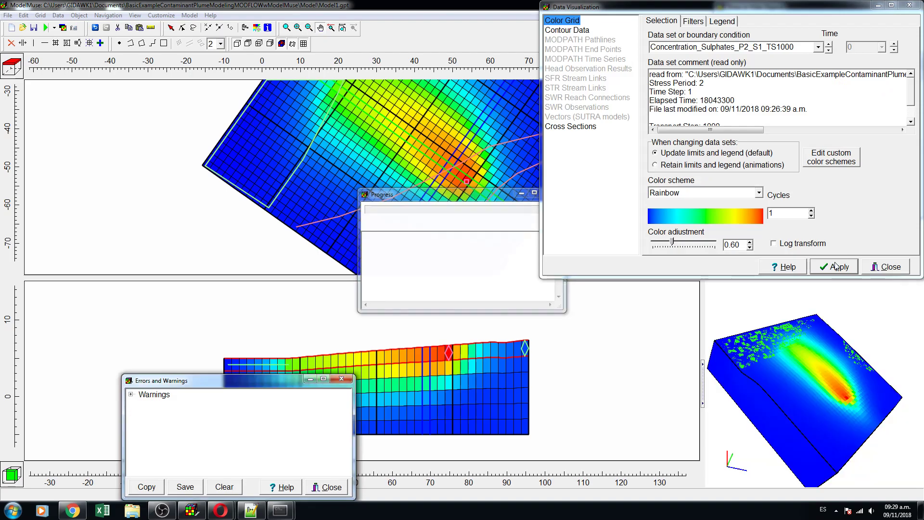
pyautogui.click(341, 379)
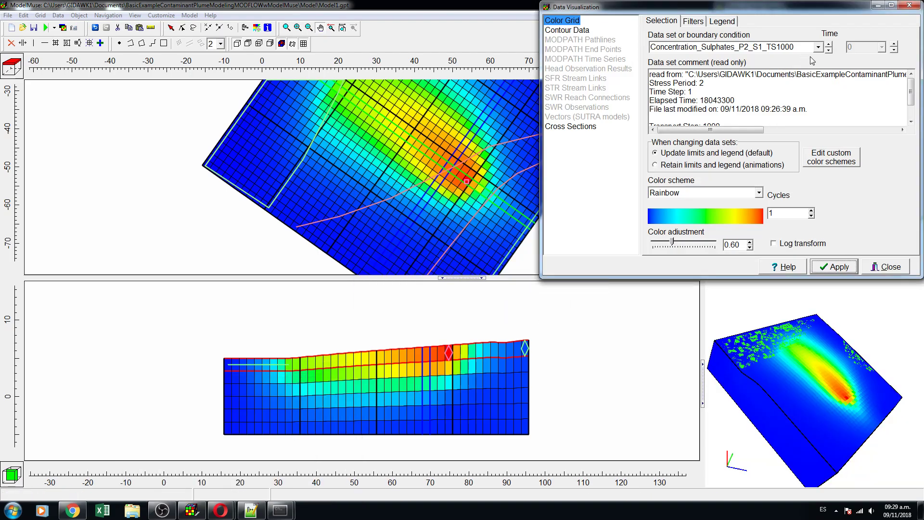
# Step the color grid through the sulphate data sets between transport steps 1000 and 3498, and dismiss the warnings
pyautogui.click(829, 50)
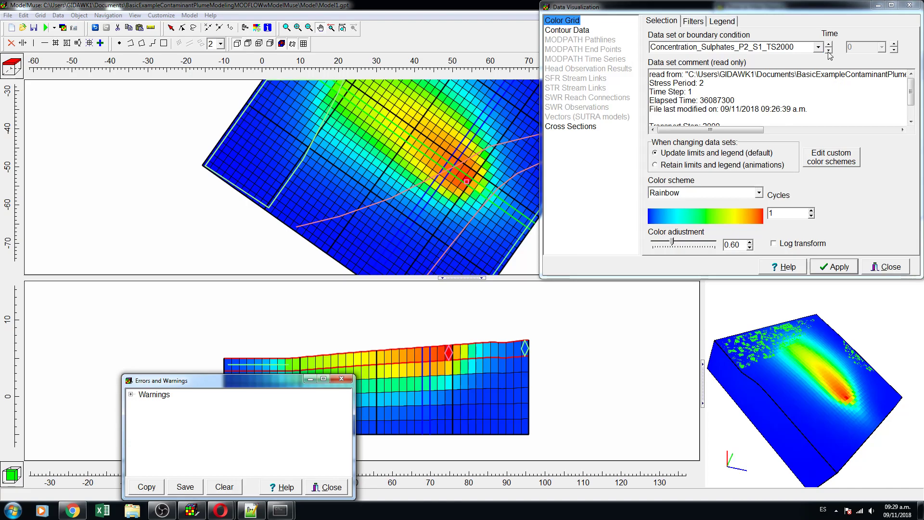
pyautogui.click(828, 44)
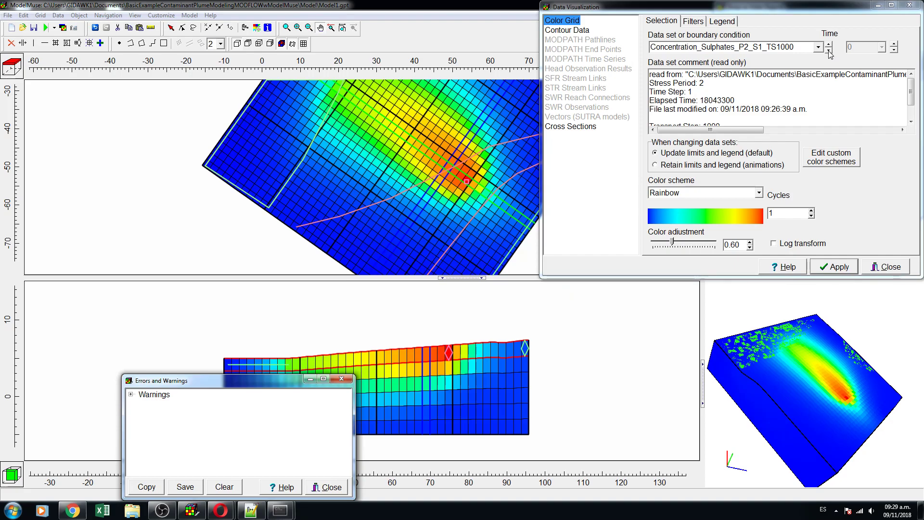
pyautogui.click(828, 50)
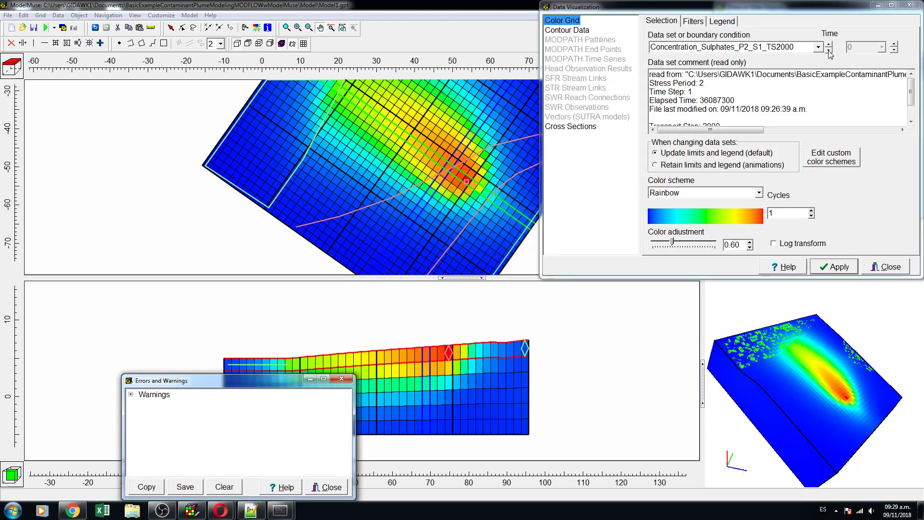
pyautogui.click(829, 50)
pyautogui.click(829, 50)
pyautogui.click(829, 50)
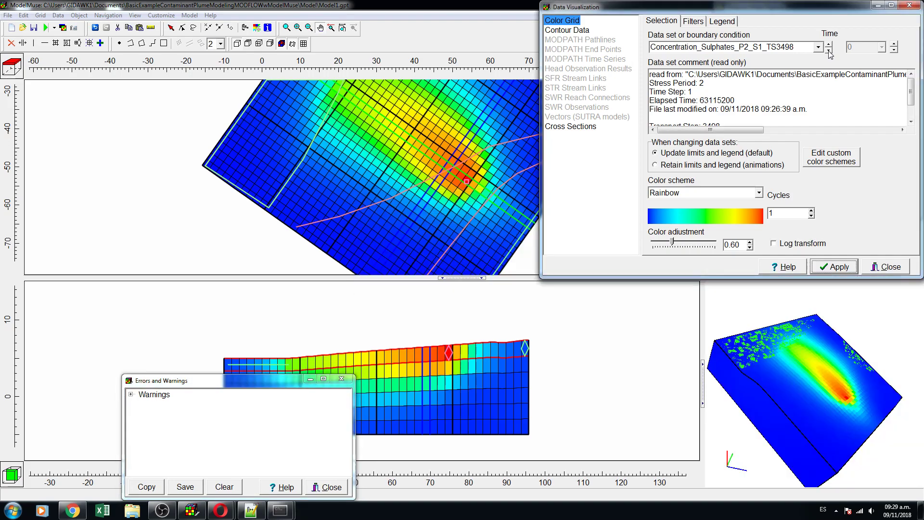
pyautogui.click(341, 378)
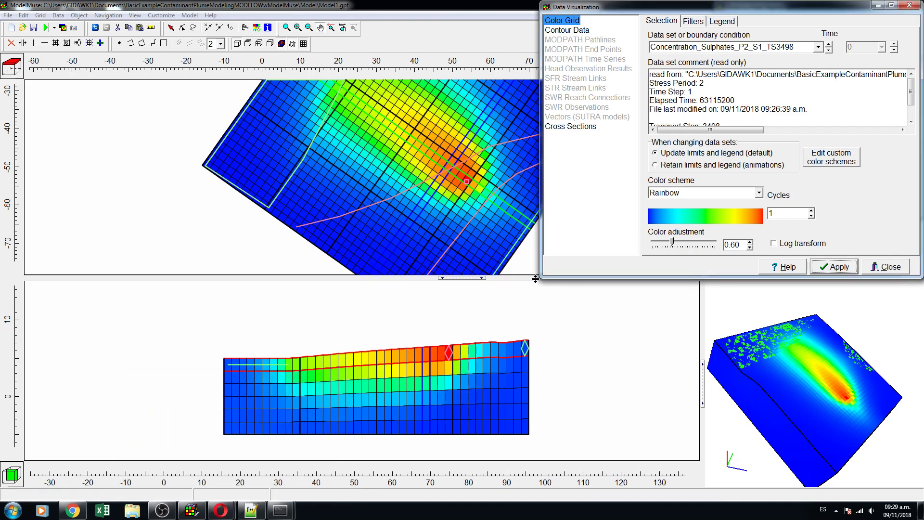
# Compare the plume at transport steps 1000 and 3000 by coloring the grid with each data set, dismissing the warnings each time
pyautogui.click(818, 47)
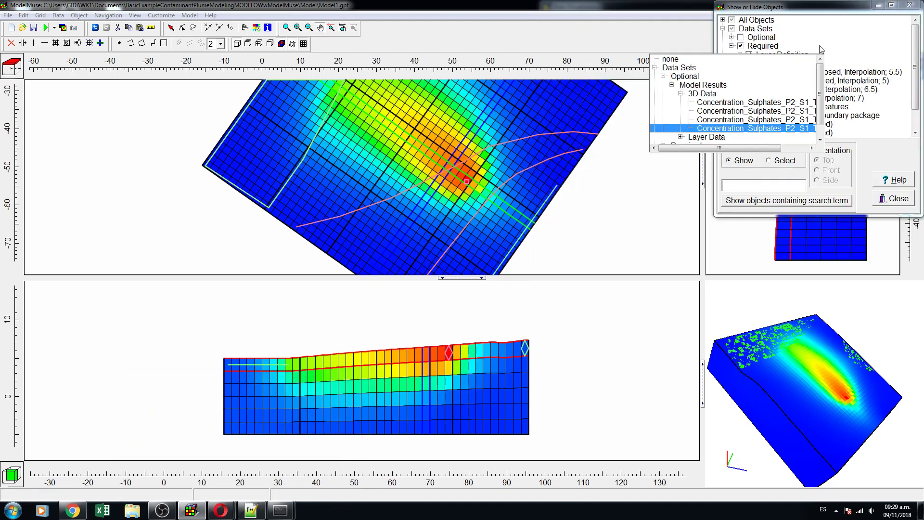
pyautogui.click(776, 105)
pyautogui.click(835, 267)
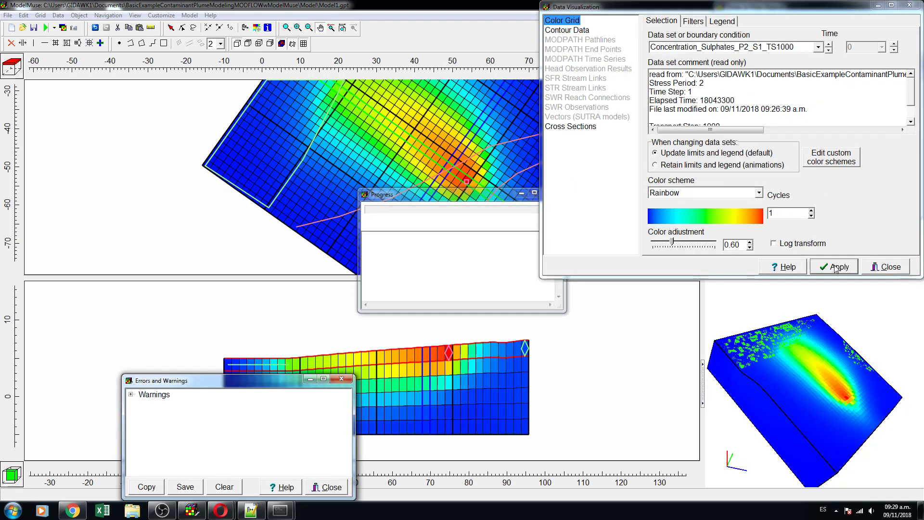
pyautogui.click(342, 379)
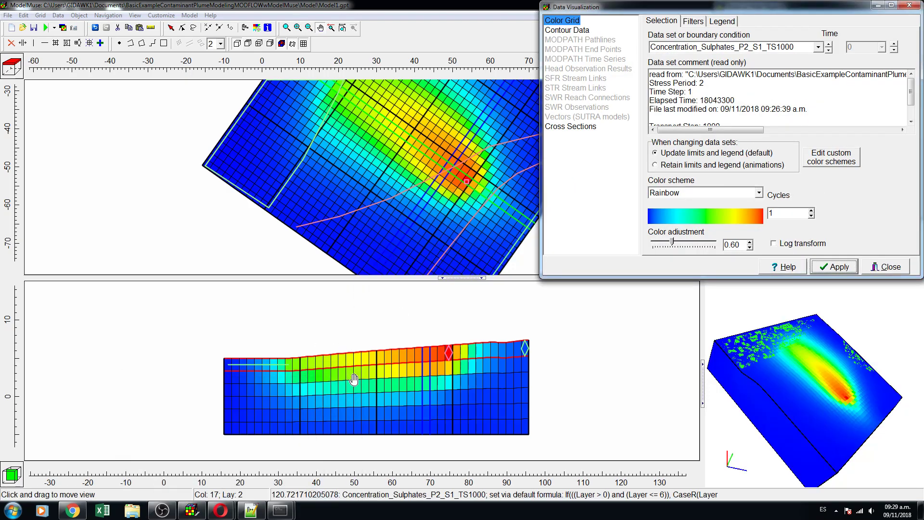
pyautogui.click(818, 47)
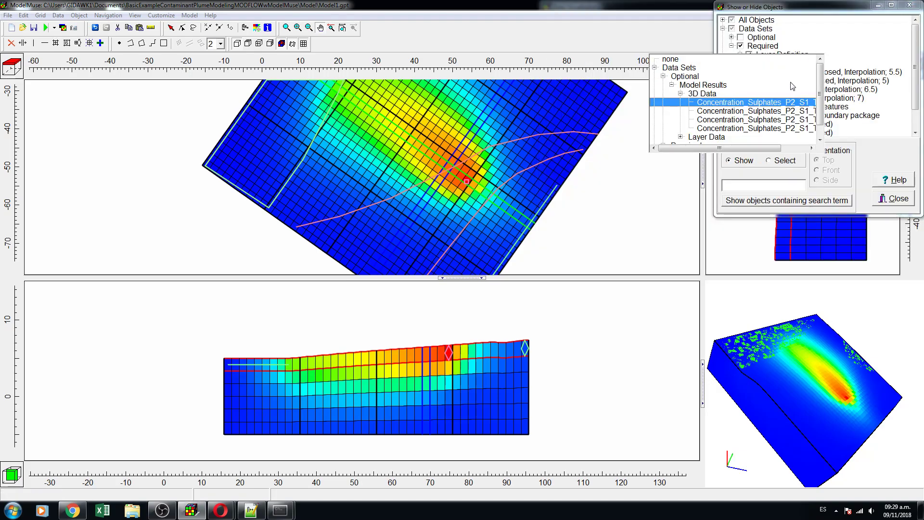
pyautogui.click(782, 119)
pyautogui.click(846, 269)
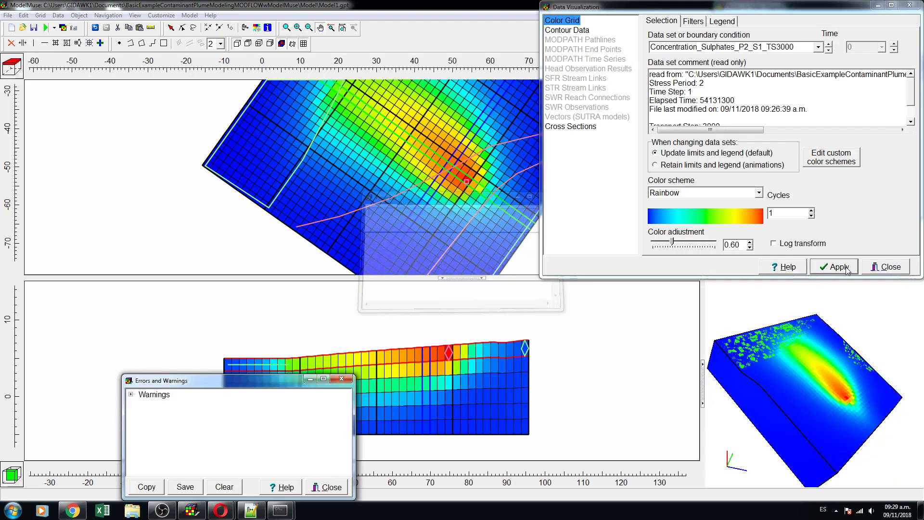
pyautogui.click(341, 379)
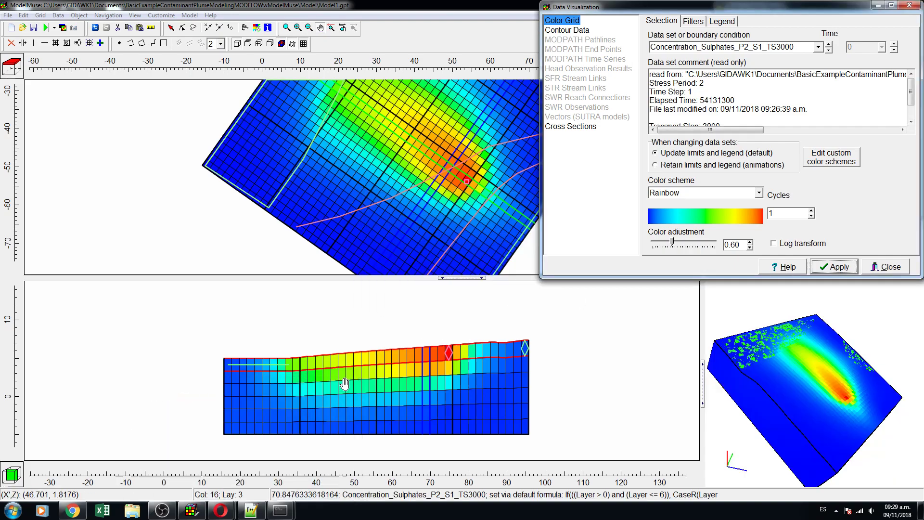
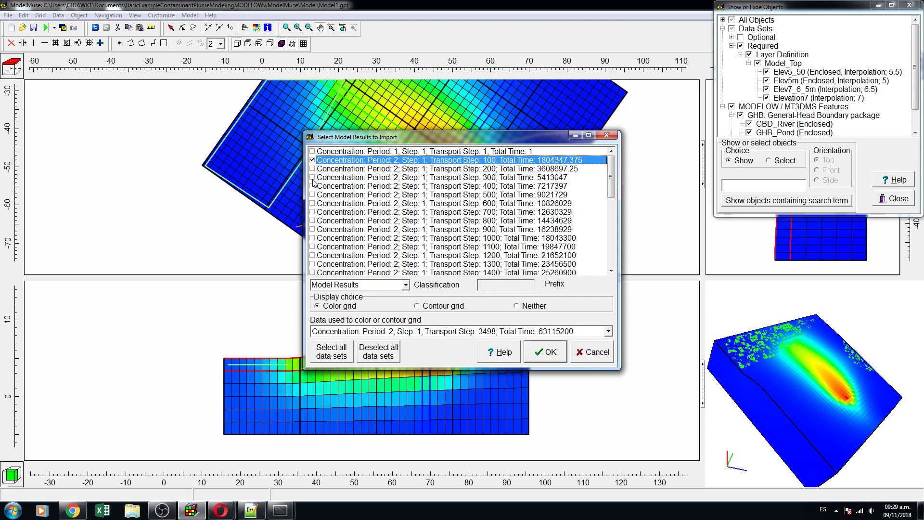
# Unmark transport step 3498 in the model results selection and import the remaining marked concentrations
pyautogui.scroll(-8, 611, 177)
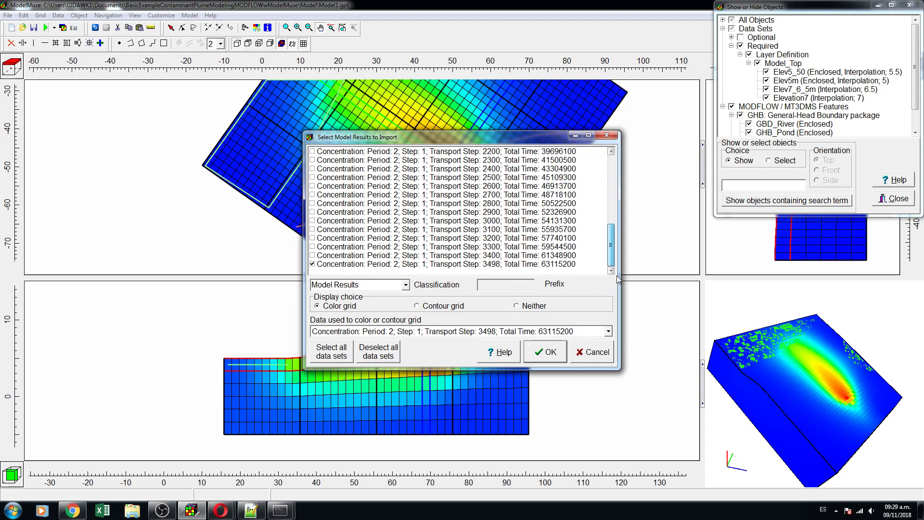
pyautogui.click(433, 264)
pyautogui.click(550, 359)
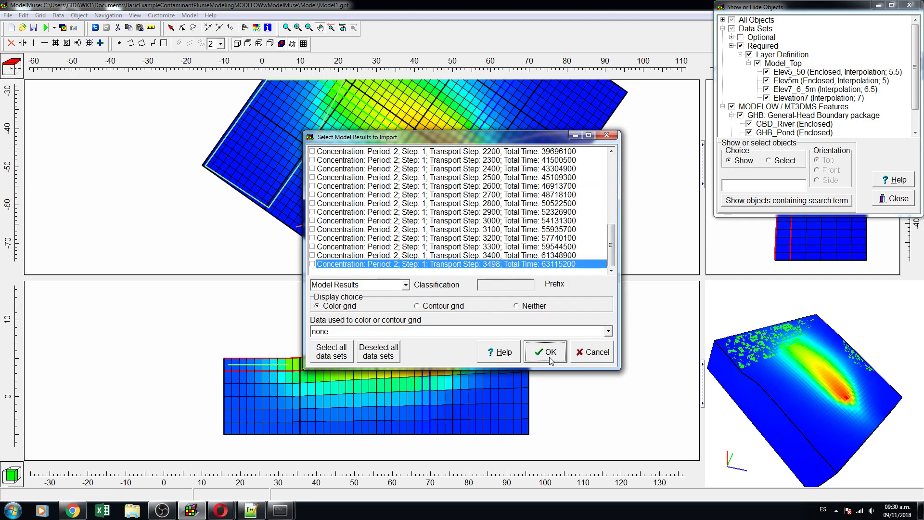
# Color the grid with the imported sulphate concentrations of transport step 100
pyautogui.click(257, 28)
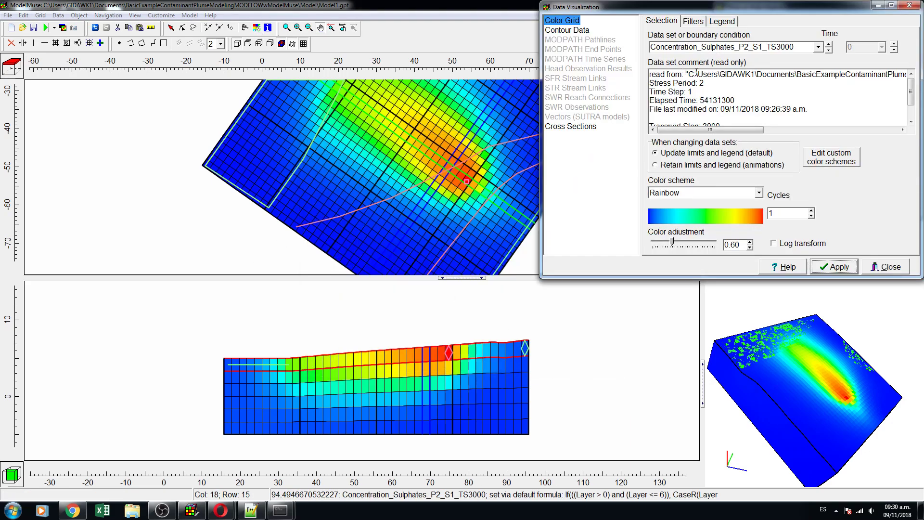
pyautogui.click(818, 46)
pyautogui.click(791, 107)
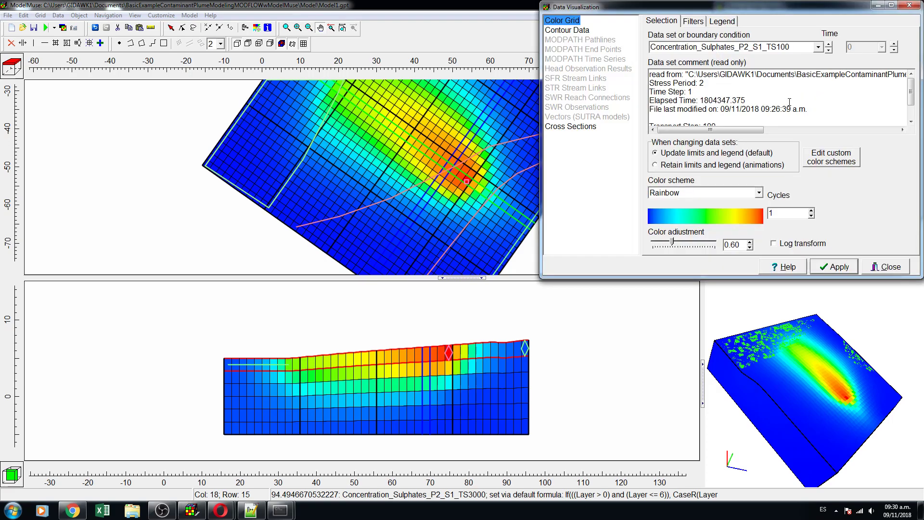
pyautogui.click(846, 271)
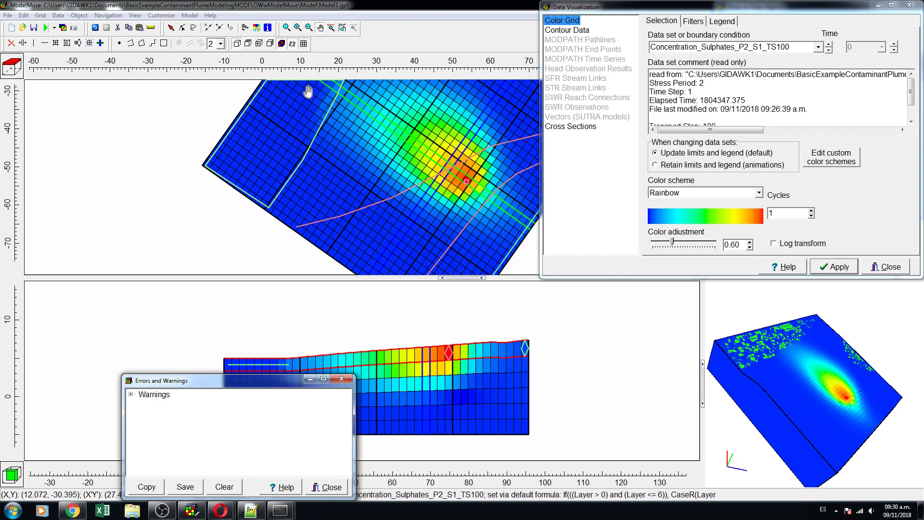
# Advance the color grid through the sulphate plume at transport steps 400, 1000 and 2000, and dismiss the warnings
pyautogui.click(829, 50)
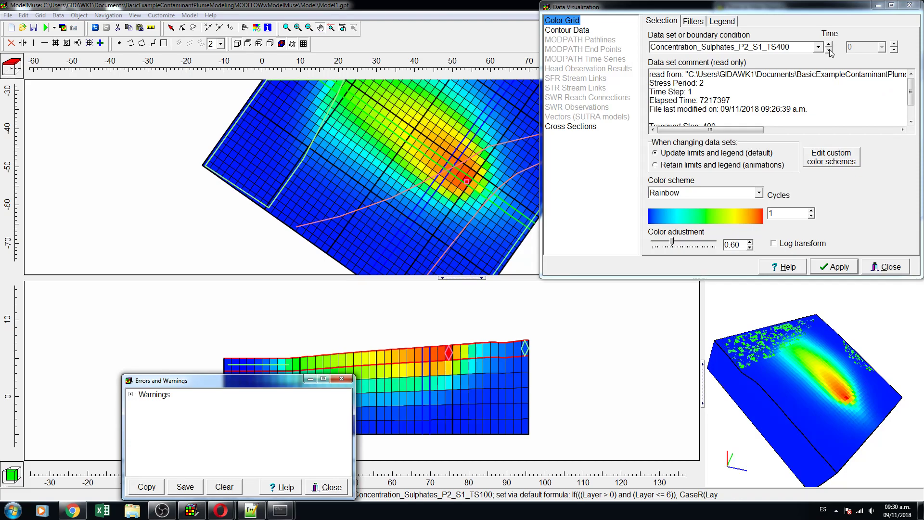
pyautogui.click(829, 50)
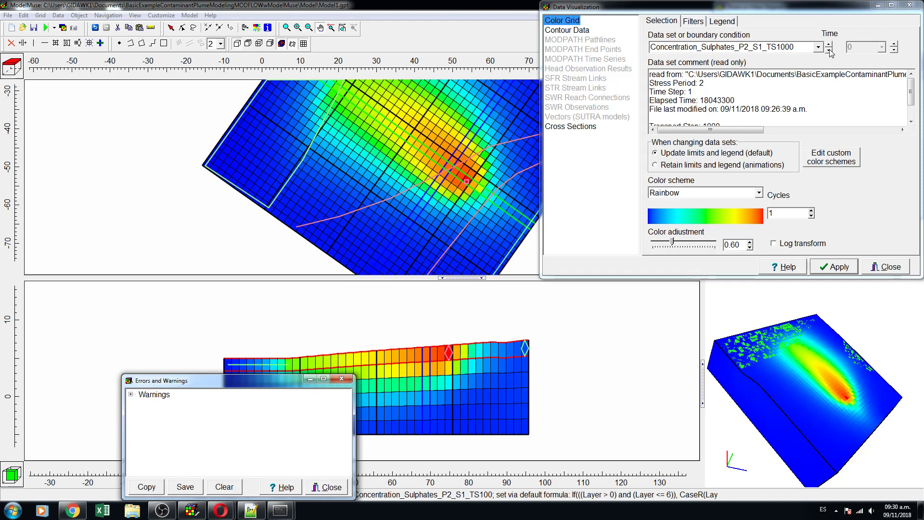
pyautogui.click(829, 51)
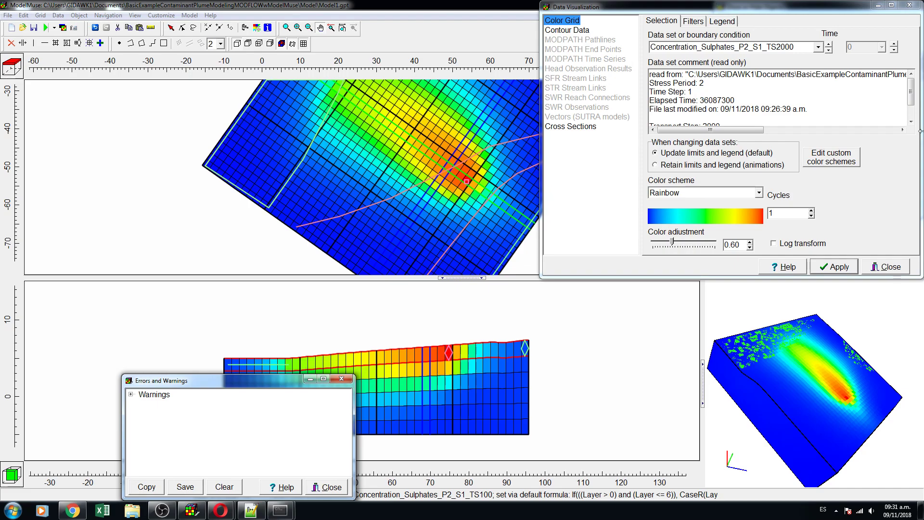
pyautogui.click(341, 379)
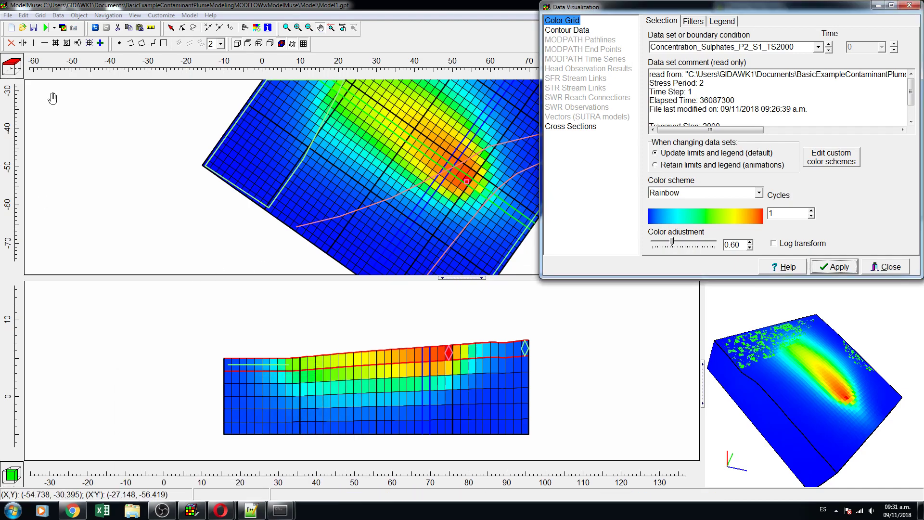
# Open the image export window for the model and maximize it
pyautogui.click(8, 15)
pyautogui.moveTo(41, 80)
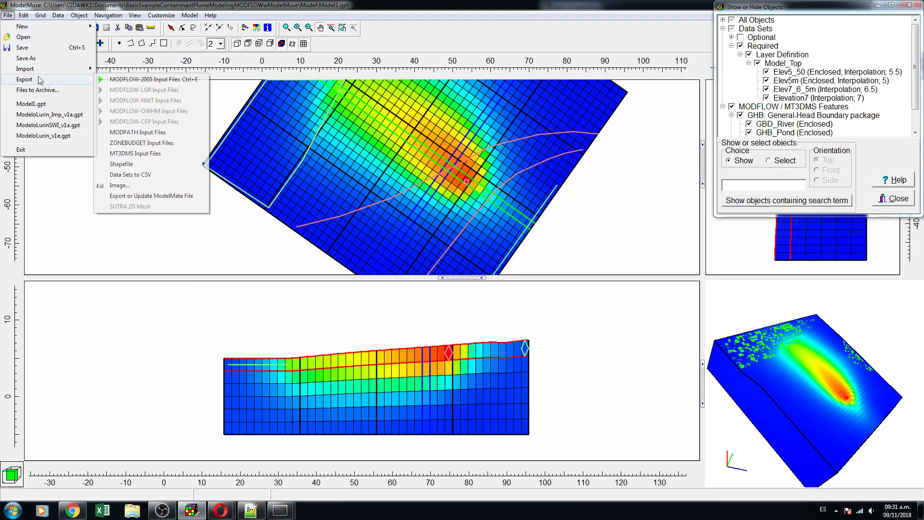
pyautogui.click(120, 185)
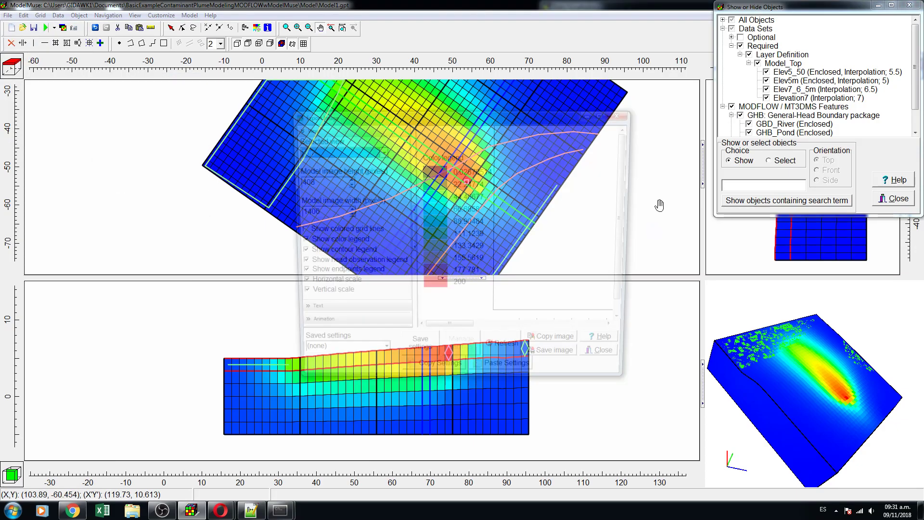
pyautogui.click(605, 110)
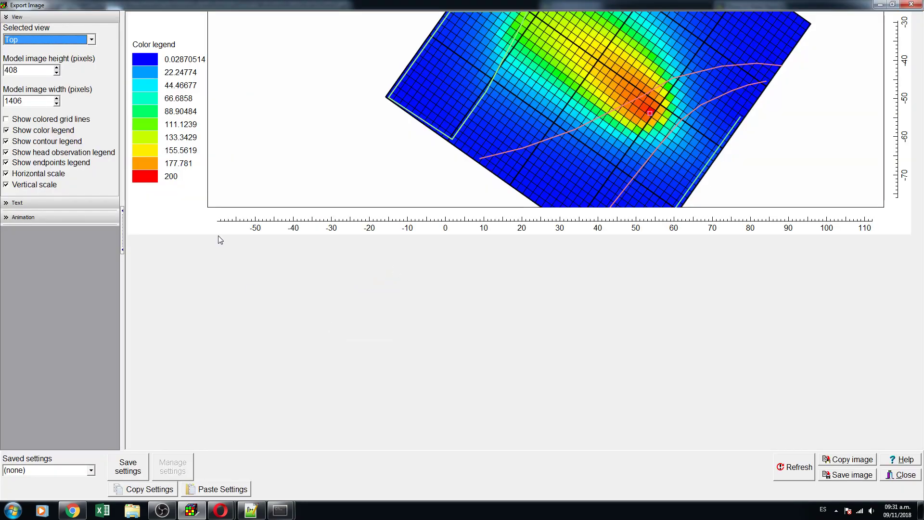
# Open the animation settings and look through the required data set groups, including Hydrology and MT3DMS, for the concentration results
pyautogui.click(21, 221)
pyautogui.click(7, 57)
pyautogui.click(15, 66)
pyautogui.click(15, 66)
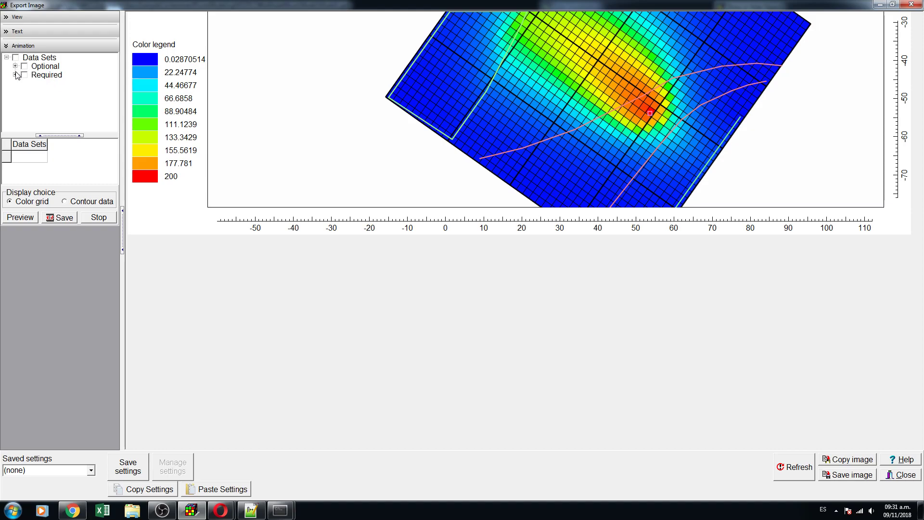
pyautogui.click(15, 75)
pyautogui.click(23, 101)
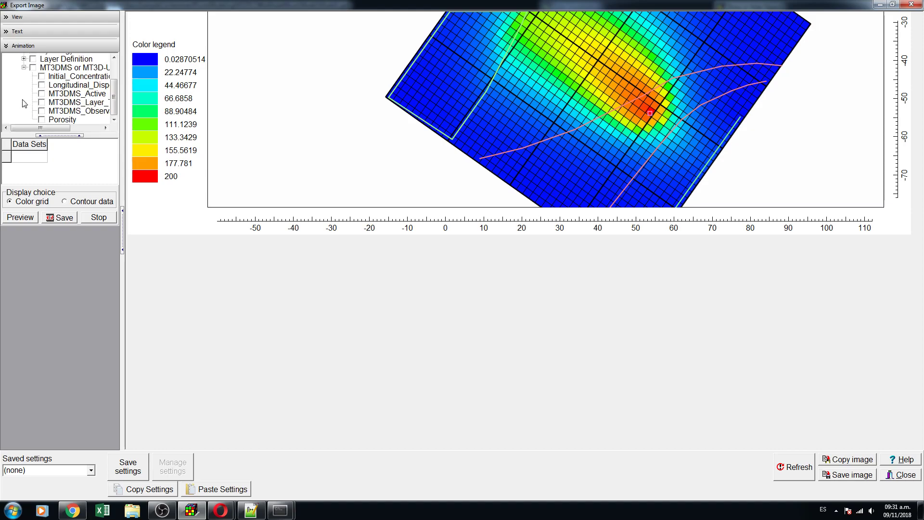
pyautogui.click(23, 68)
pyautogui.click(23, 84)
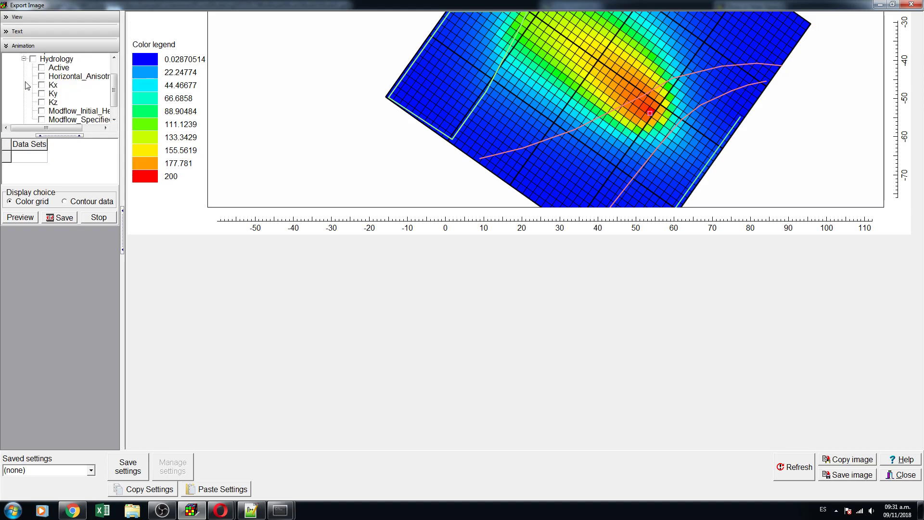
pyautogui.click(24, 59)
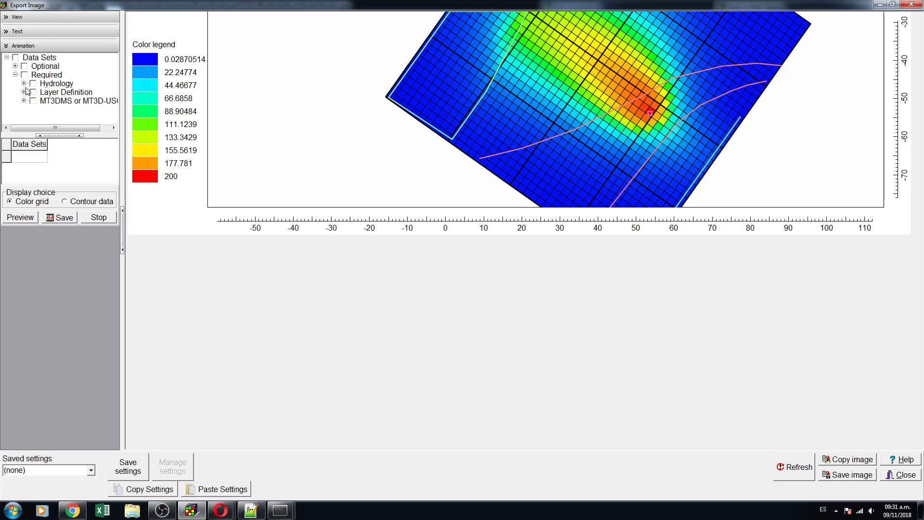
# Mark all 3D concentration data sets of the optional model results for the animation and review the resulting list
pyautogui.click(15, 66)
pyautogui.click(23, 75)
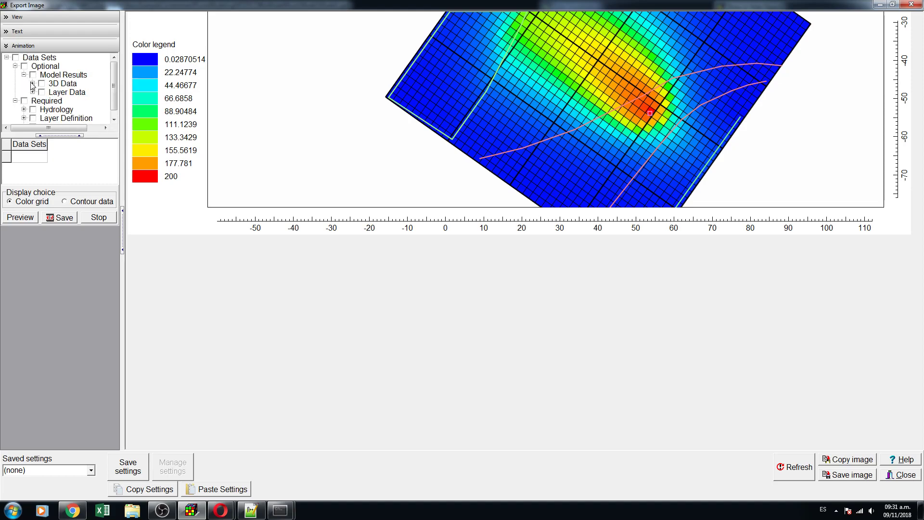
pyautogui.click(33, 84)
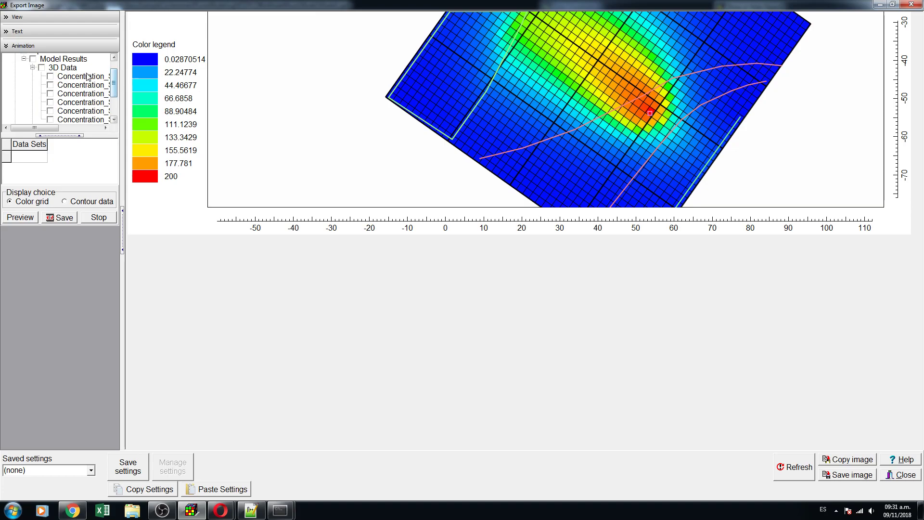
pyautogui.click(42, 68)
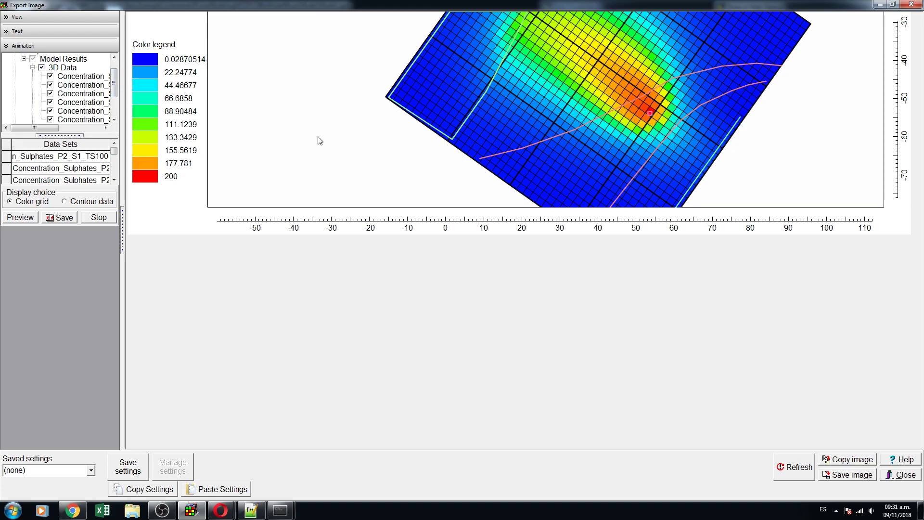
pyautogui.click(114, 180)
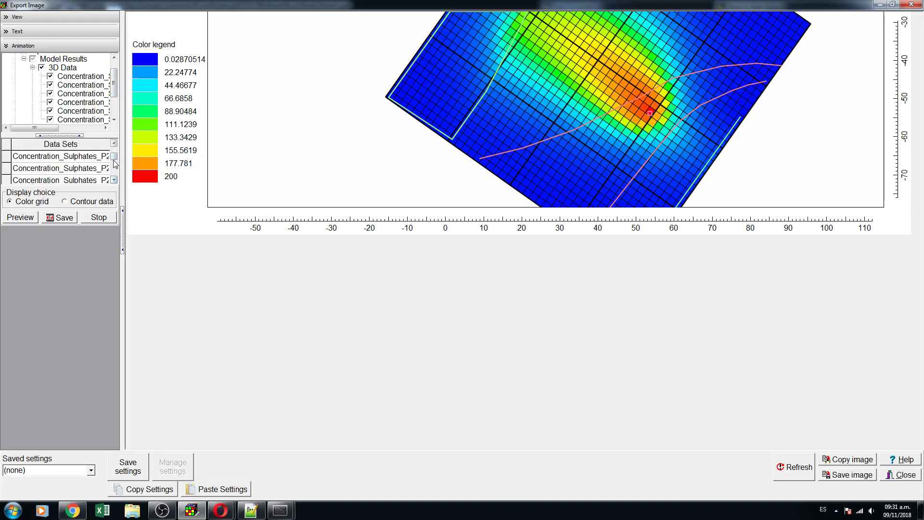
# Preview the color grid animation of the sulphate concentrations, and close the progress, data visualization and warnings windows
pyautogui.click(23, 217)
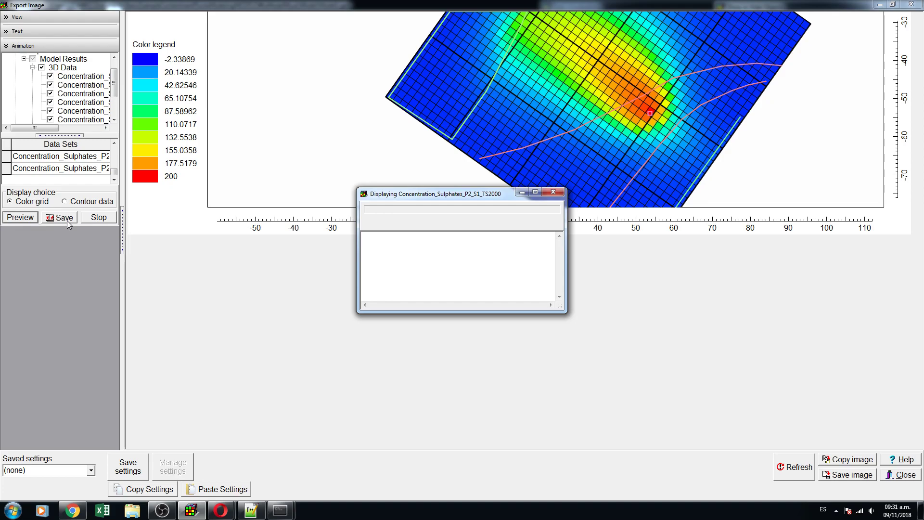
pyautogui.click(555, 192)
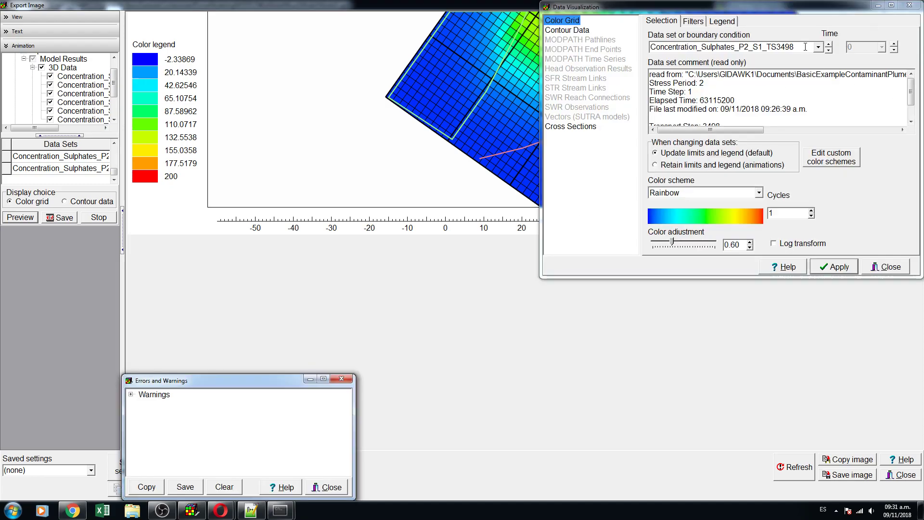
pyautogui.click(912, 5)
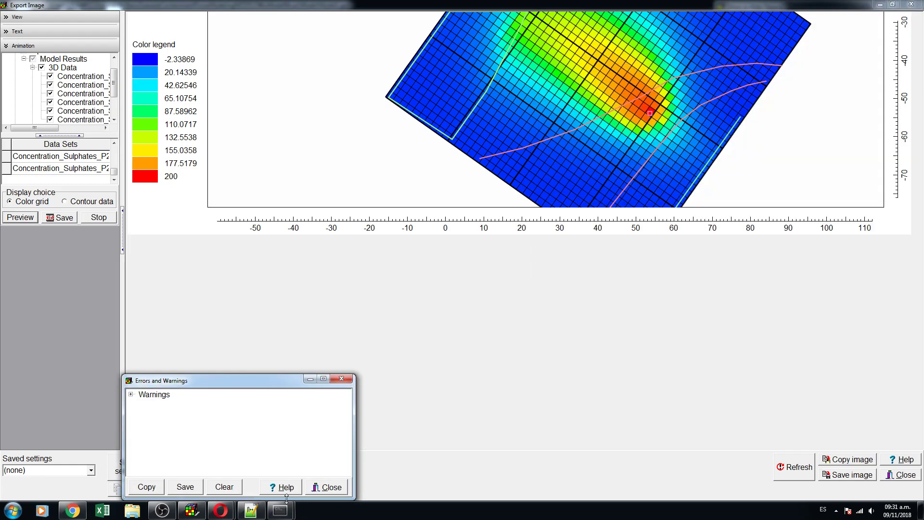
pyautogui.click(348, 378)
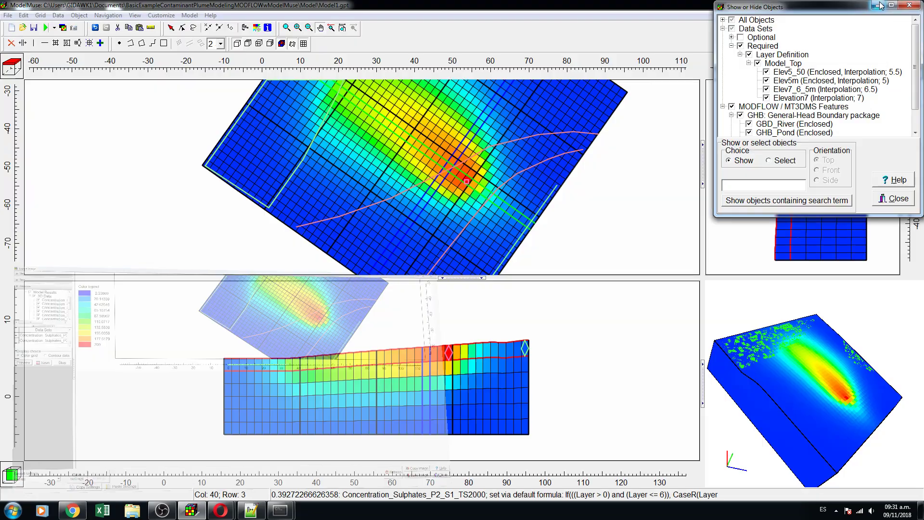
# Minimize the image export window, enlarge the top view to frame the plume grid, and close the Show or Hide Objects window
pyautogui.click(880, 5)
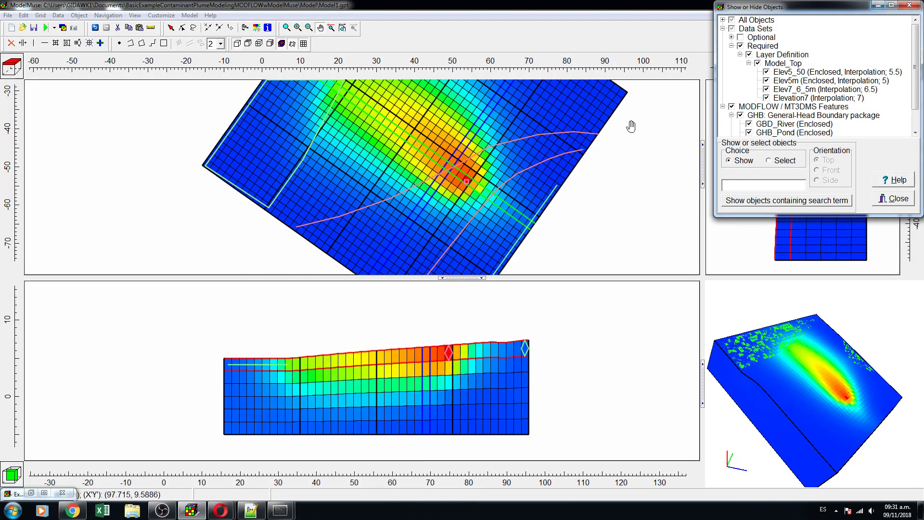
pyautogui.click(462, 278)
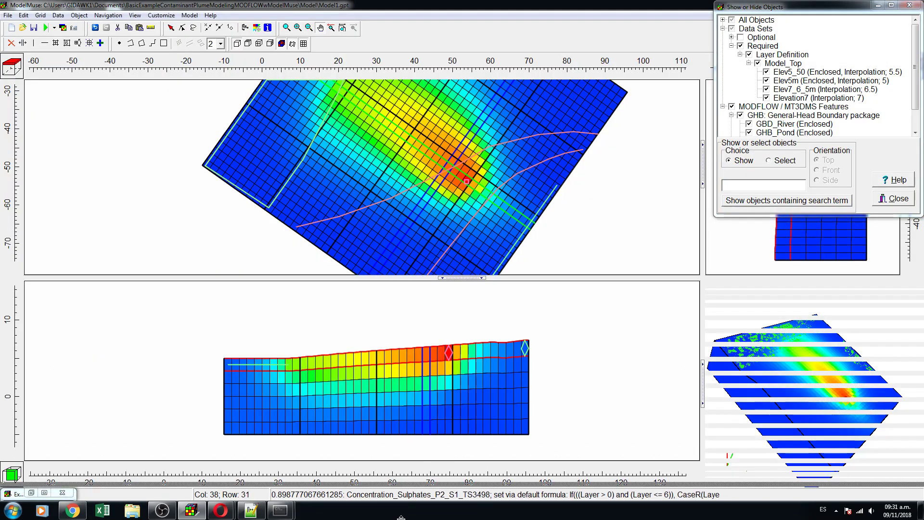
pyautogui.moveTo(438, 360); pyautogui.dragTo(280, 296)
pyautogui.click(909, 5)
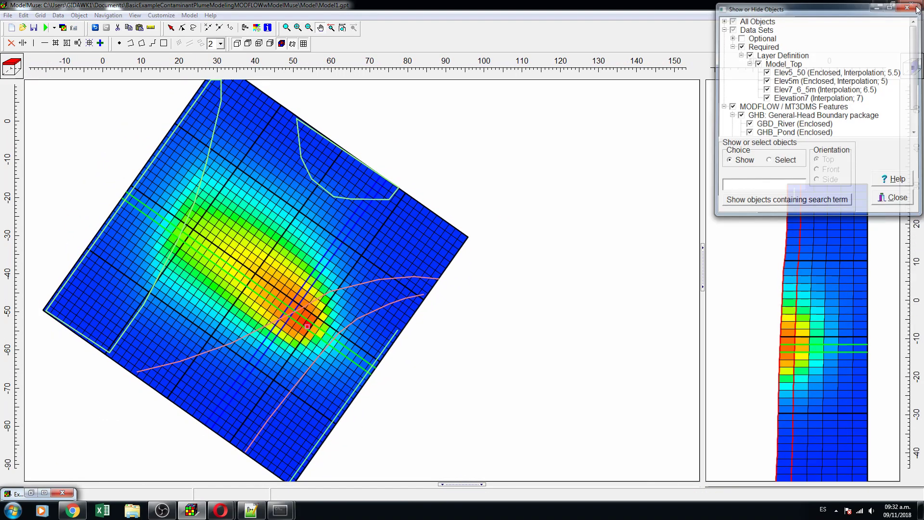
# Bring the image export window back to full size and refresh its image with the repositioned top view
pyautogui.click(8, 14)
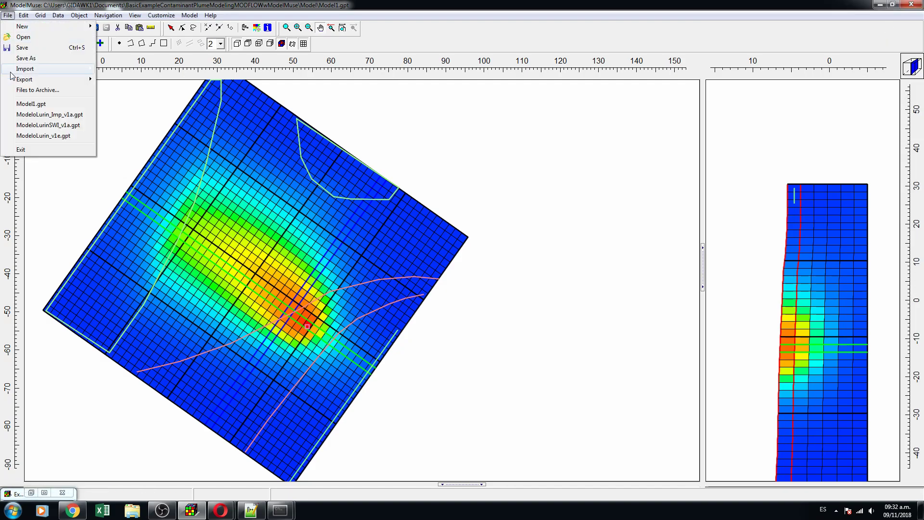
pyautogui.moveTo(21, 82)
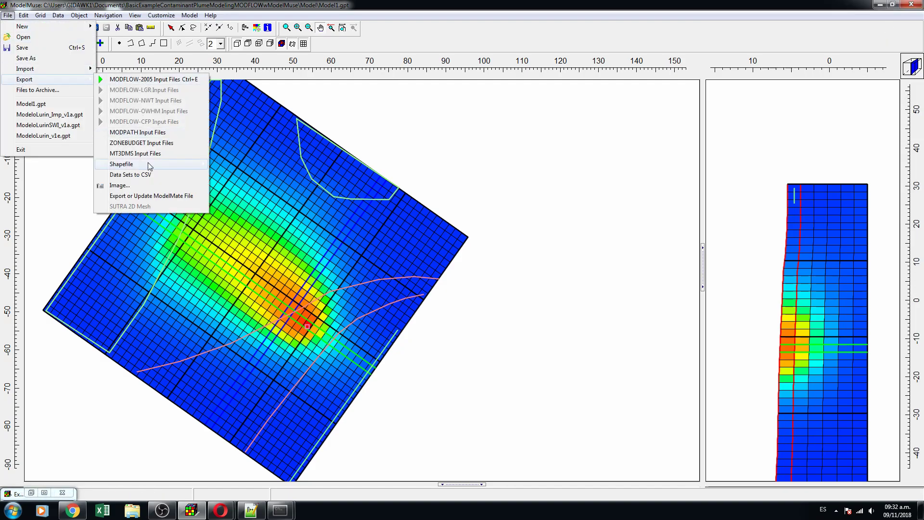
pyautogui.moveTo(148, 164)
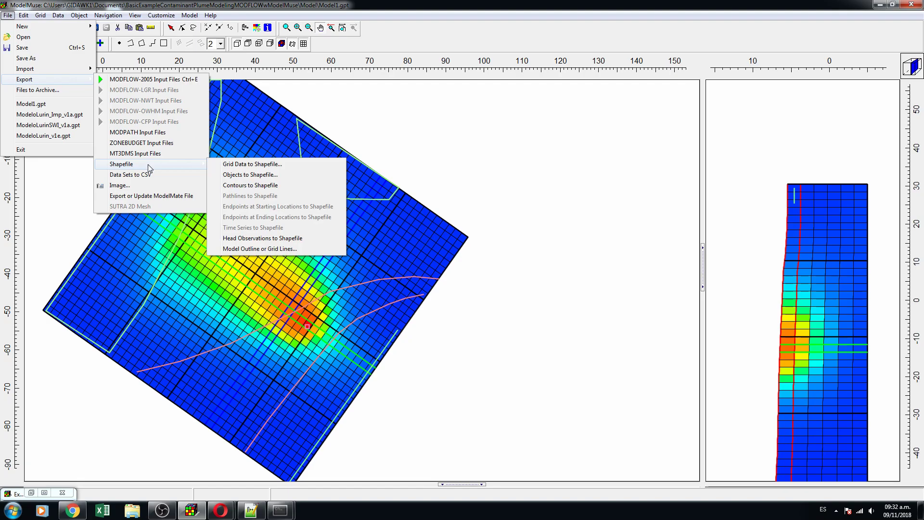
pyautogui.click(147, 188)
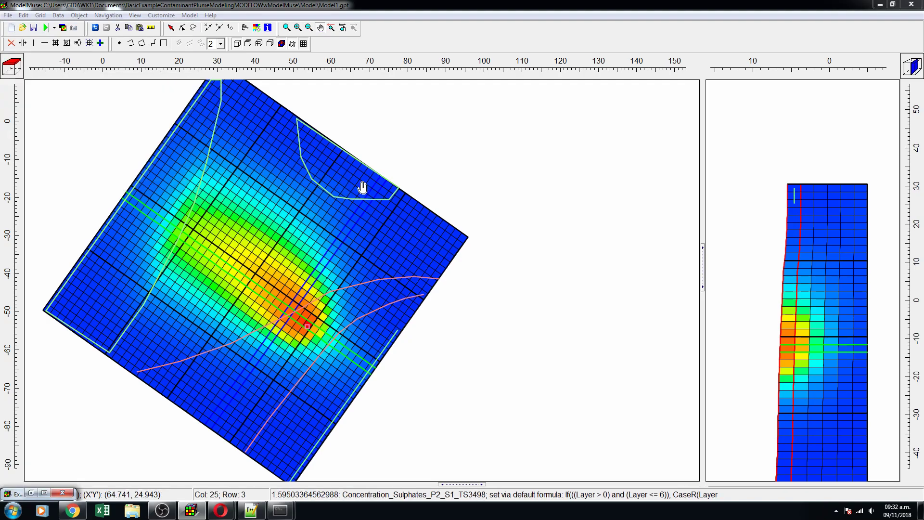
pyautogui.click(45, 492)
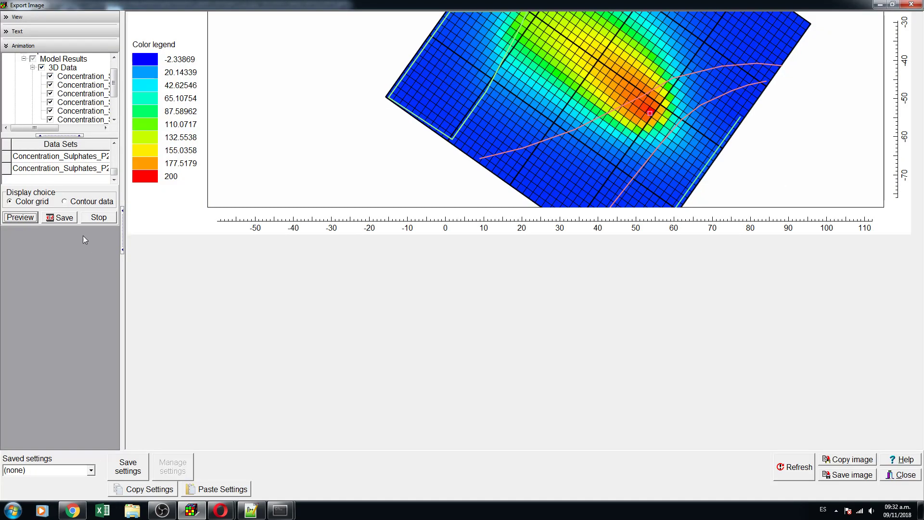
pyautogui.click(796, 468)
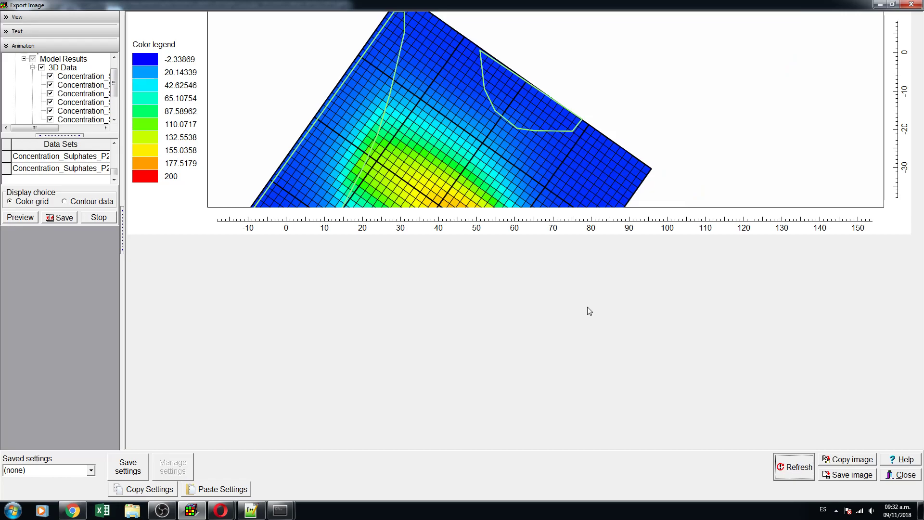
# Set the model image height to 1500 pixels in the view settings of the image export
pyautogui.click(41, 18)
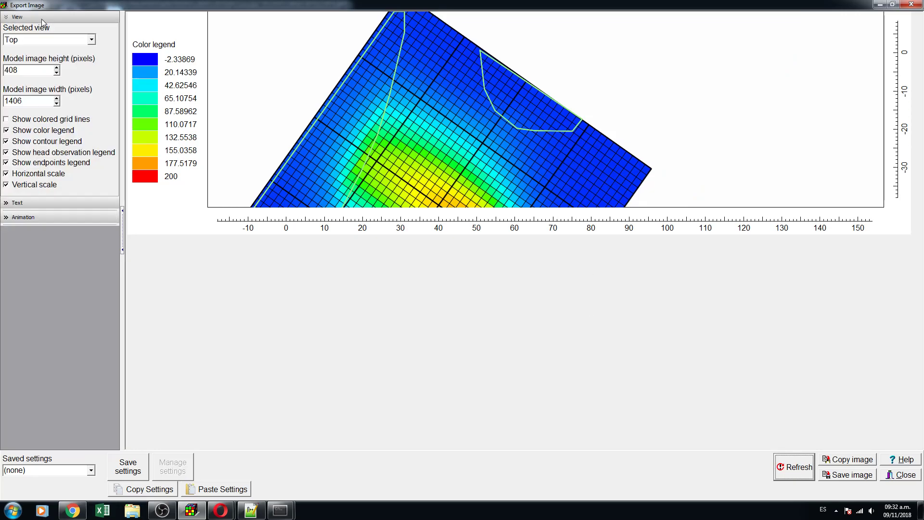
pyautogui.doubleClick(27, 72)
pyautogui.write('1500')
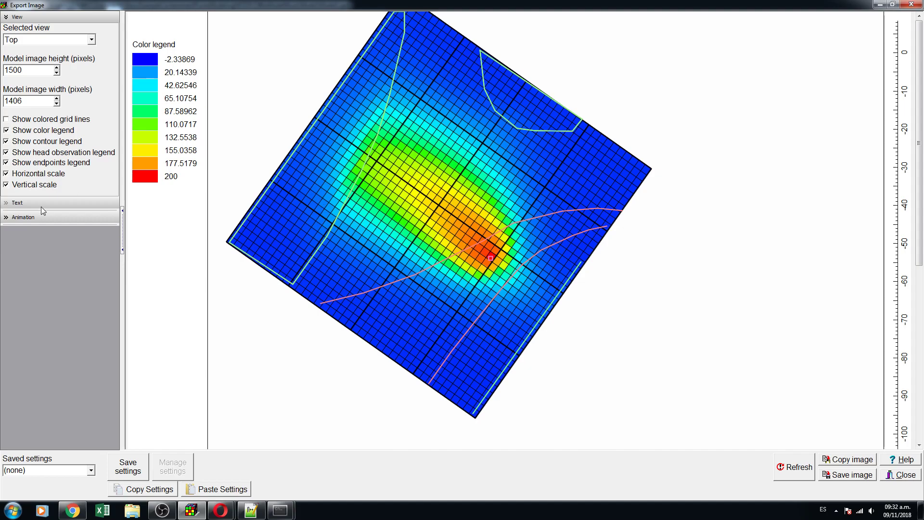
# Preview the sulphate animation on the enlarged image with the progress window moved off the plume, dismiss the warnings and replay it
pyautogui.click(28, 219)
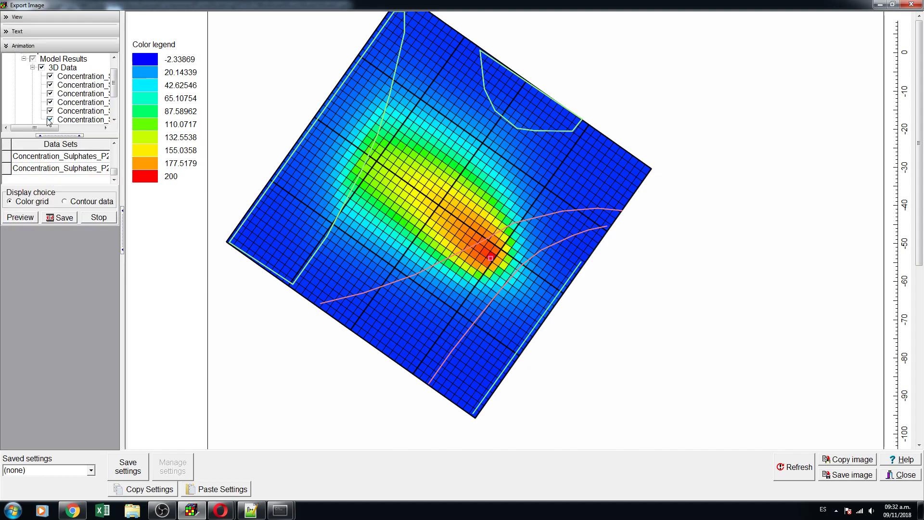
pyautogui.click(27, 218)
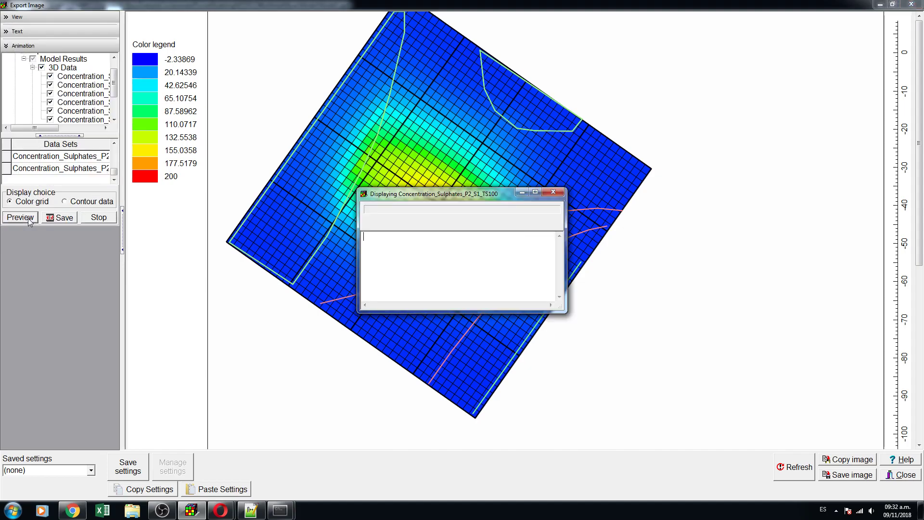
pyautogui.moveTo(495, 197); pyautogui.dragTo(218, 315)
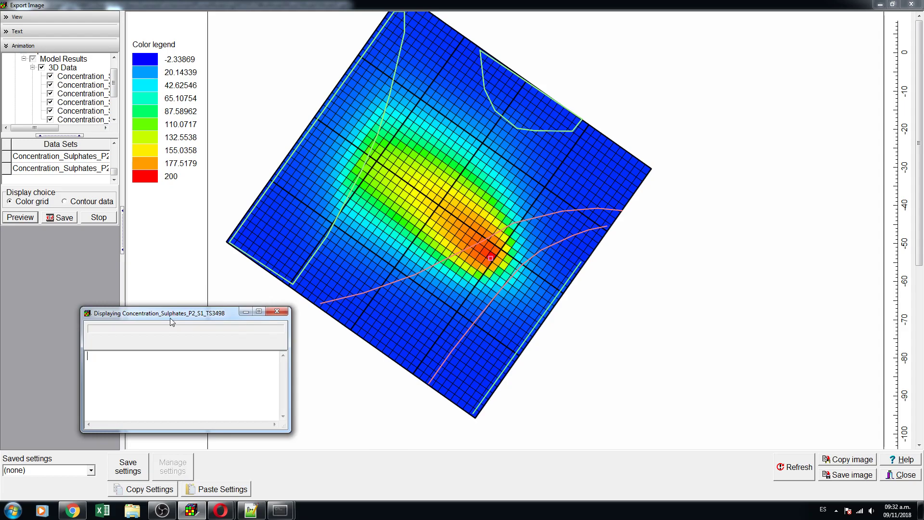
pyautogui.click(275, 312)
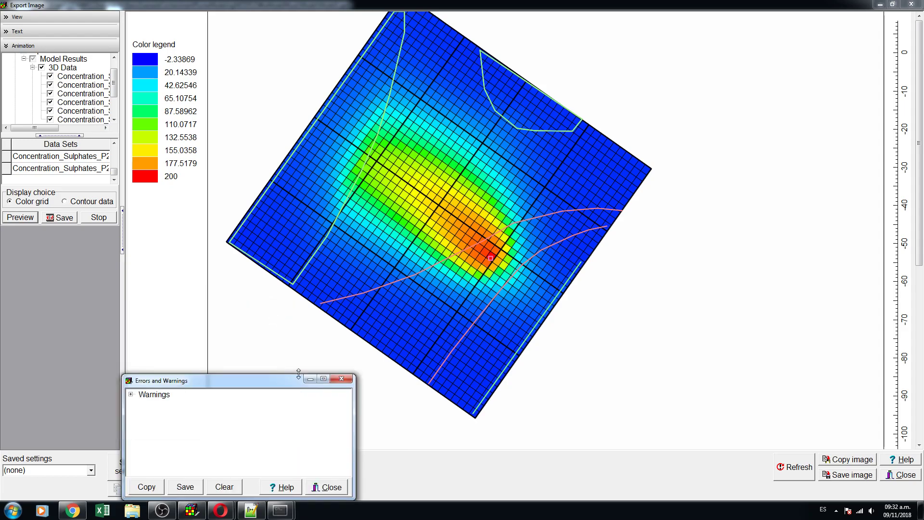
pyautogui.click(340, 380)
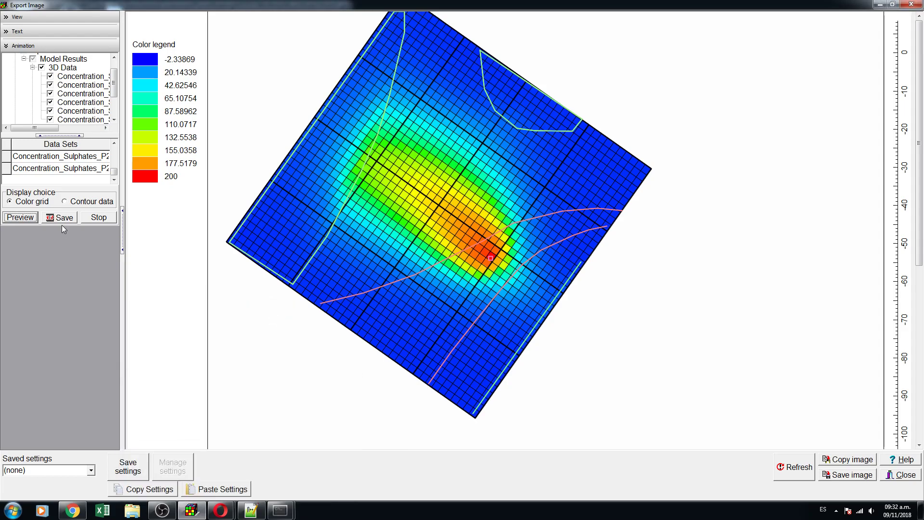
pyautogui.click(14, 220)
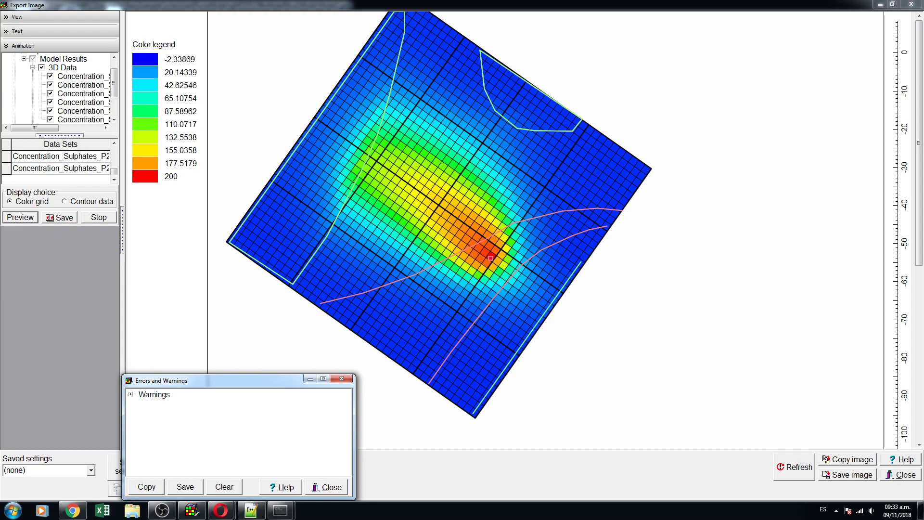
# Switch to Opera, search the web for "usgs modelviewer", and open the USGS Model Viewer page at its software downloads
pyautogui.moveTo(227, 511)
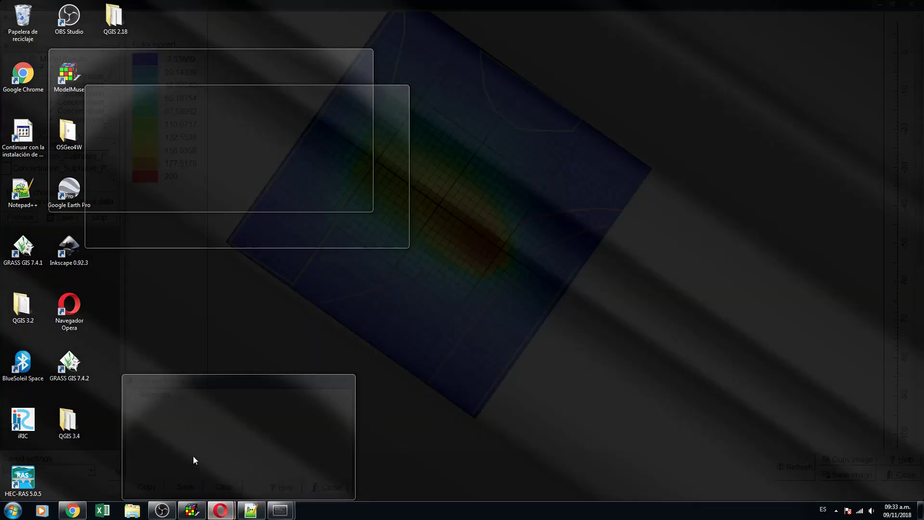
pyautogui.click(192, 455)
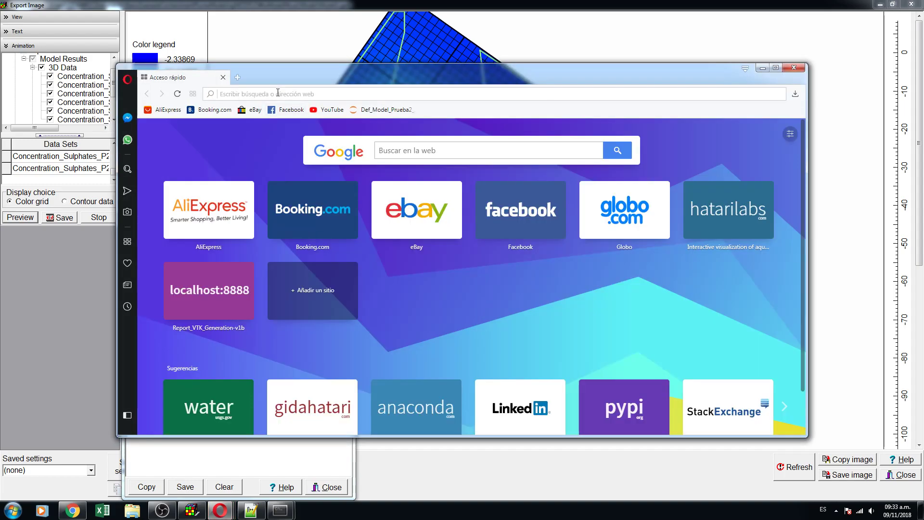
pyautogui.write('usgs')
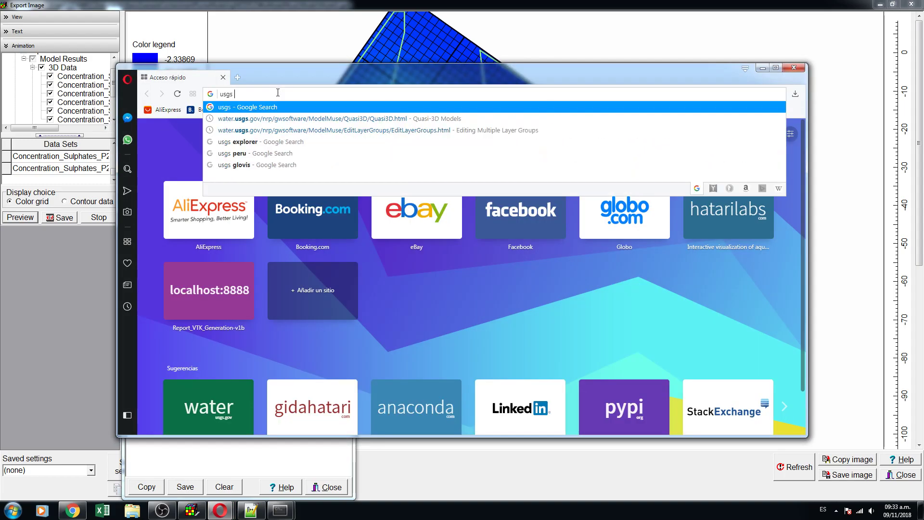
pyautogui.write(' modelview')
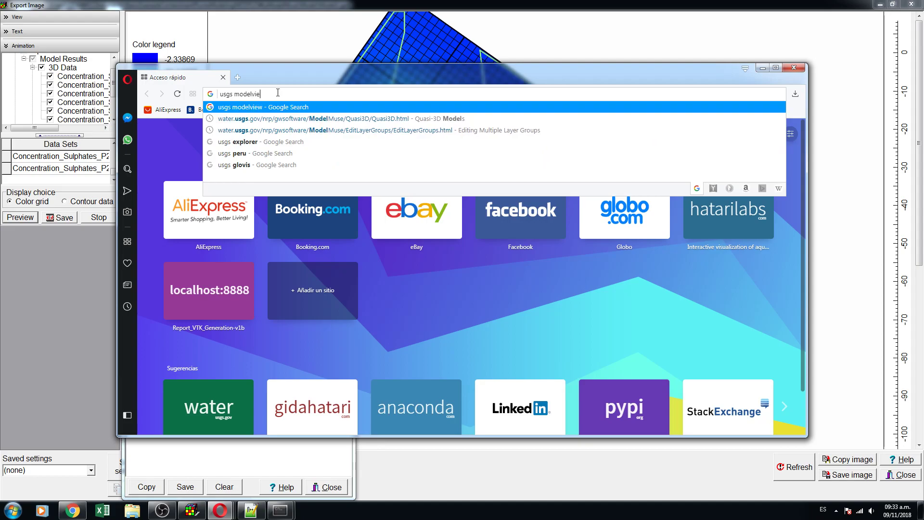
pyautogui.write('er')
pyautogui.press('Return')
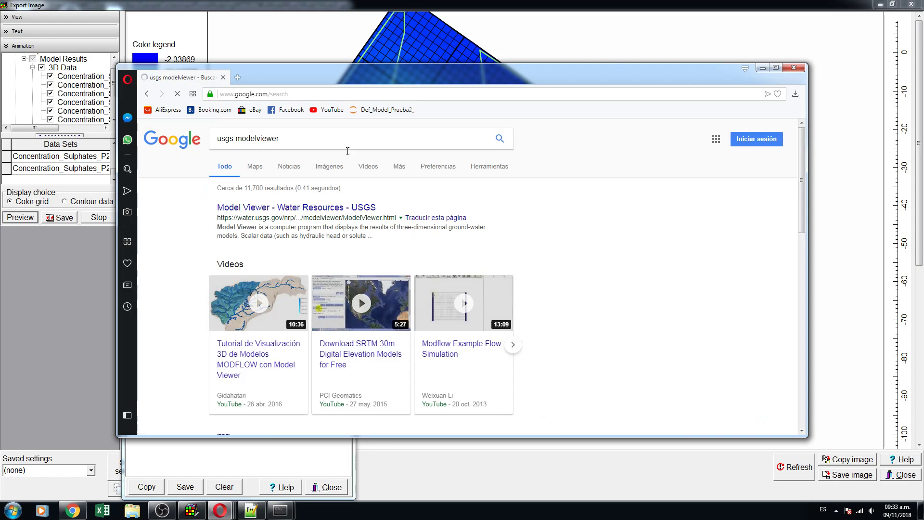
pyautogui.click(253, 208)
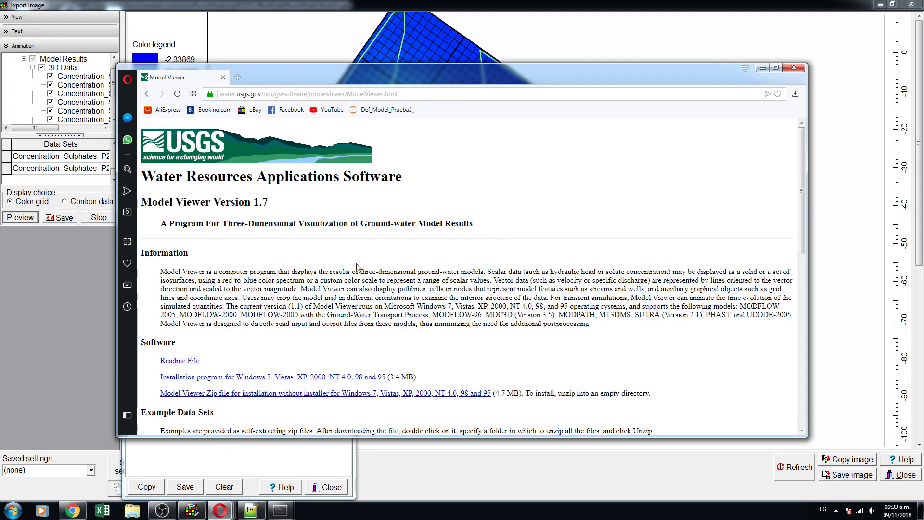
pyautogui.scroll(-3, 411, 302)
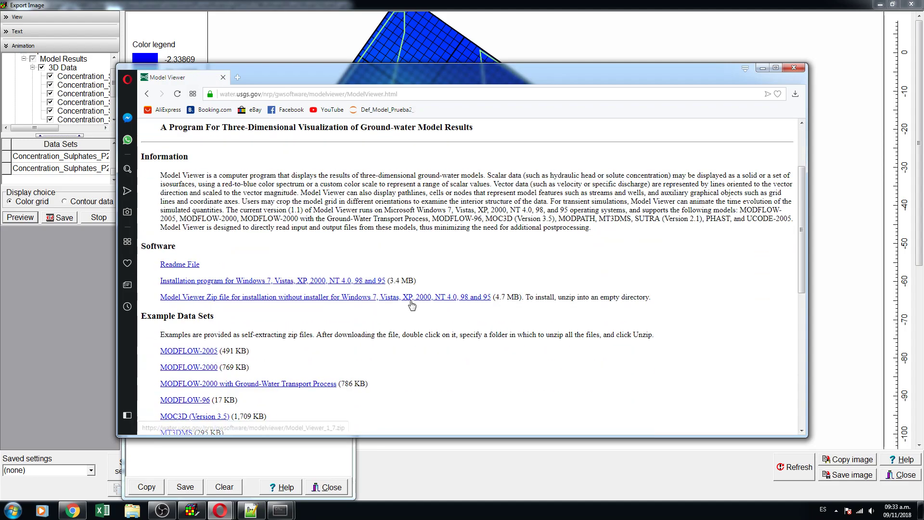